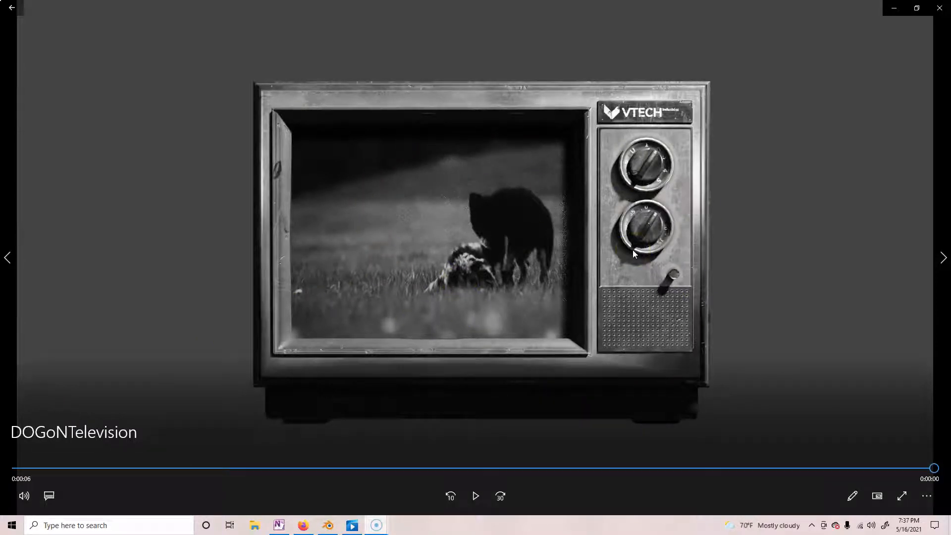
# Replay the DOGoNTelevision clip to its end and close the video player.
pyautogui.click(475, 496)
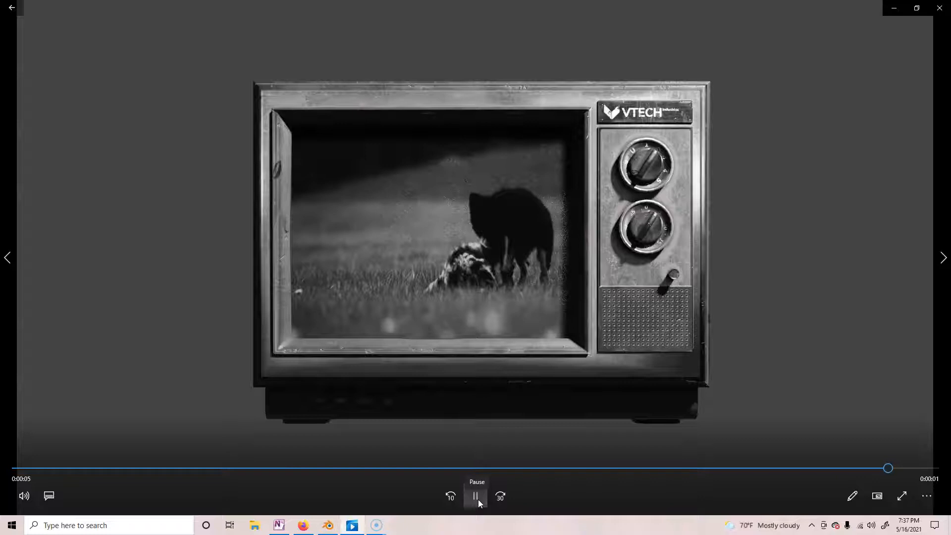
pyautogui.click(479, 501)
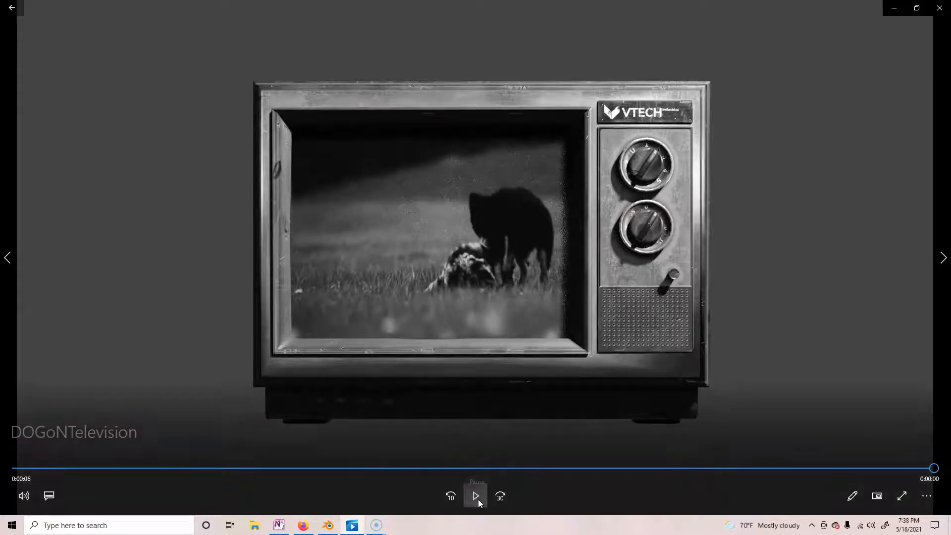
pyautogui.click(937, 6)
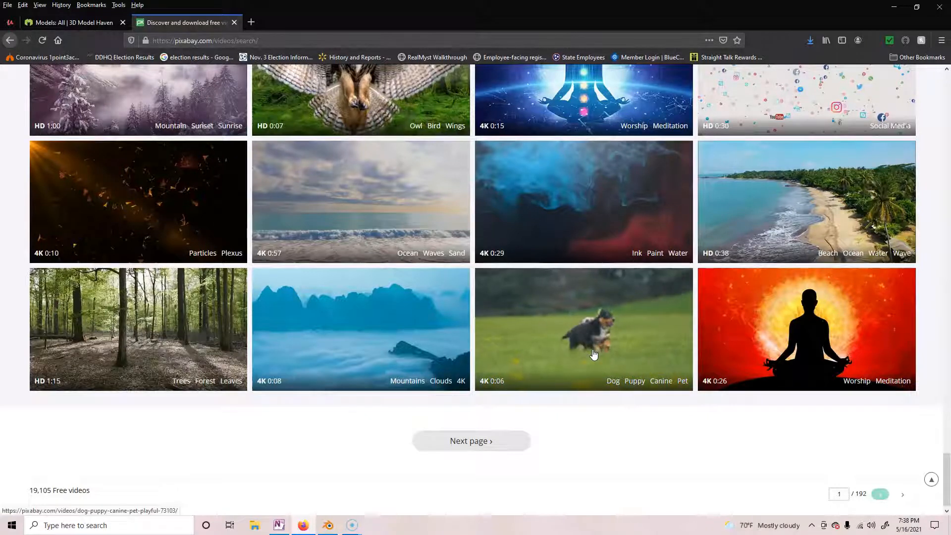
# Browse the 3D Model Haven library and return to the vintage television model.
pyautogui.click(62, 23)
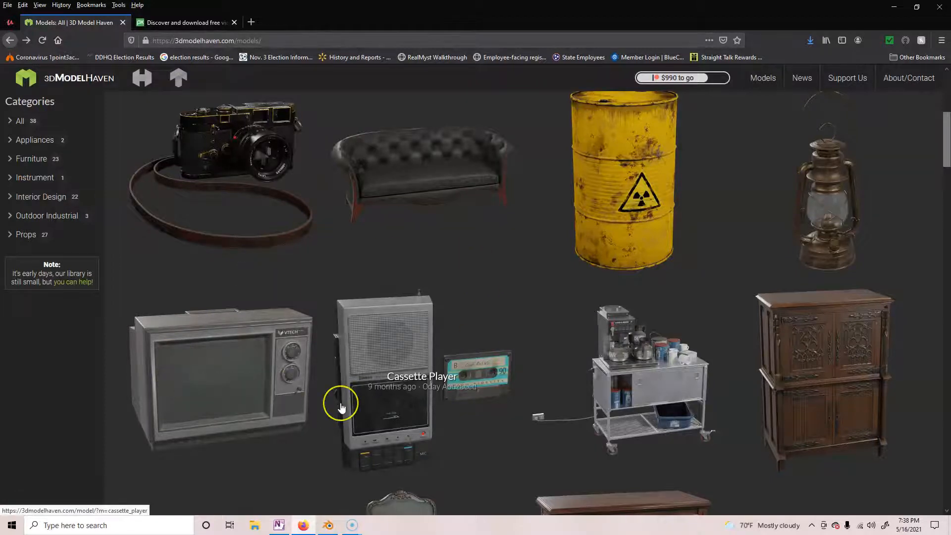
pyautogui.scroll(-10, 347, 406)
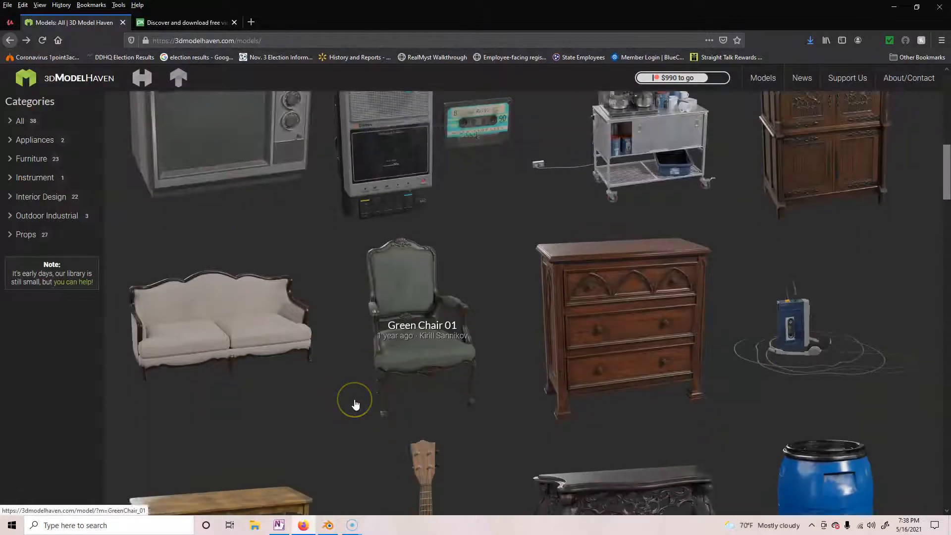
pyautogui.scroll(-6, 355, 405)
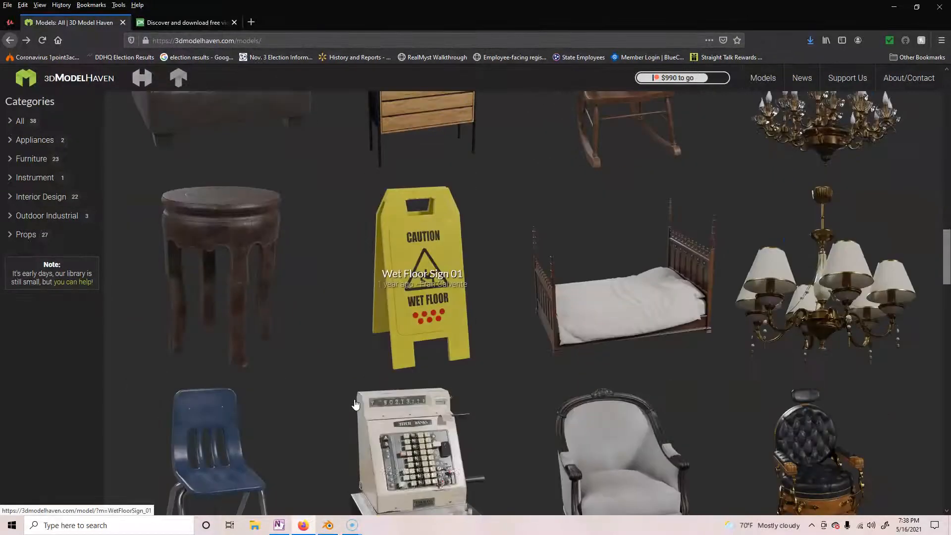
pyautogui.scroll(-10, 355, 405)
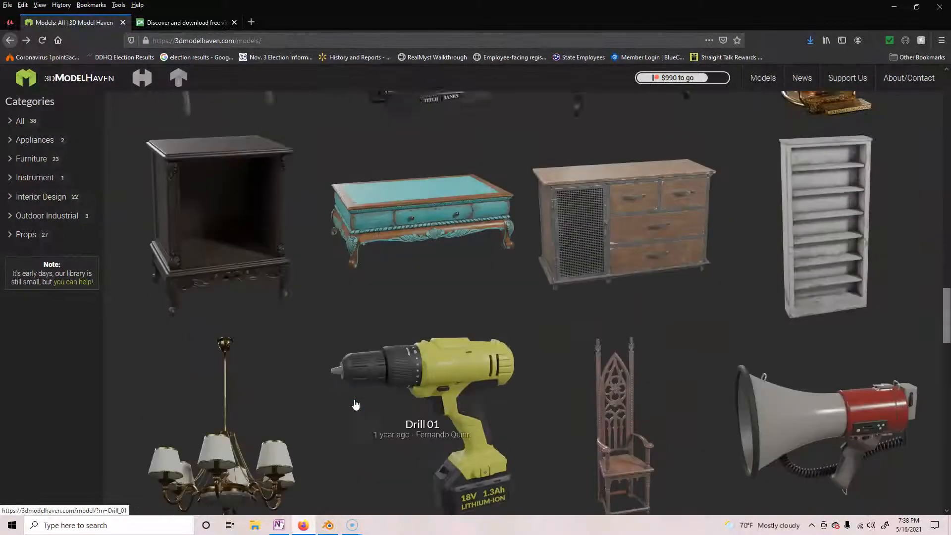
pyautogui.scroll(5, 355, 405)
pyautogui.scroll(20, 355, 405)
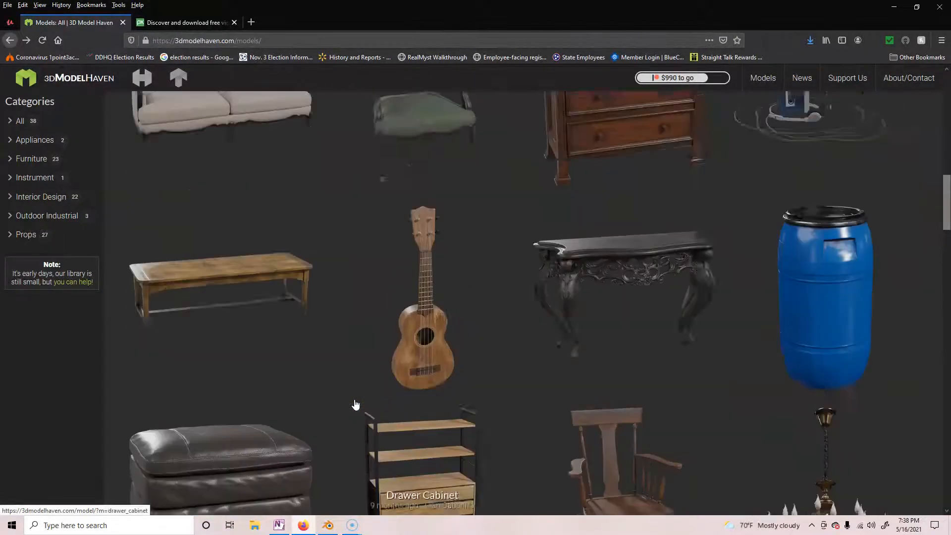
pyautogui.click(223, 301)
# Switch to Blender and inspect the DogOnTV1 television model from the front and the side.
pyautogui.click(328, 526)
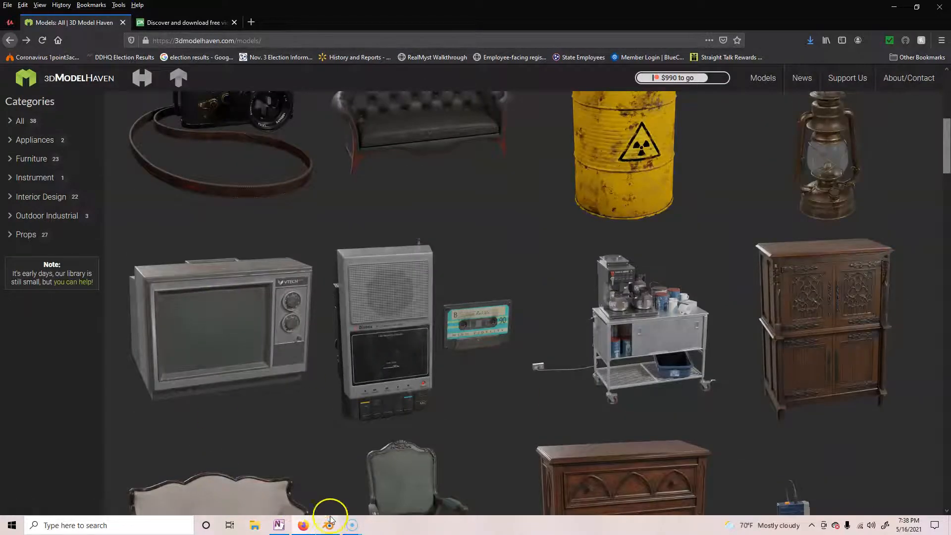
pyautogui.click(321, 484)
pyautogui.click(257, 314)
pyautogui.click(367, 363)
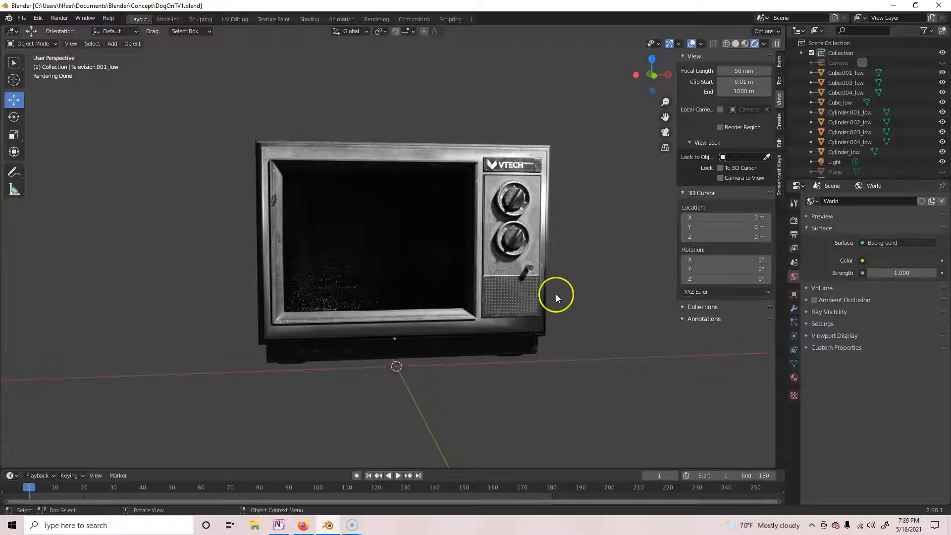
pyautogui.moveTo(615, 357)
pyautogui.mouseDown(button='middle')
pyautogui.moveTo(490, 383)
pyautogui.moveTo(508, 361)
pyautogui.mouseUp(button='middle')
pyautogui.moveTo(566, 361); pyautogui.dragTo(675, 356, button='middle')
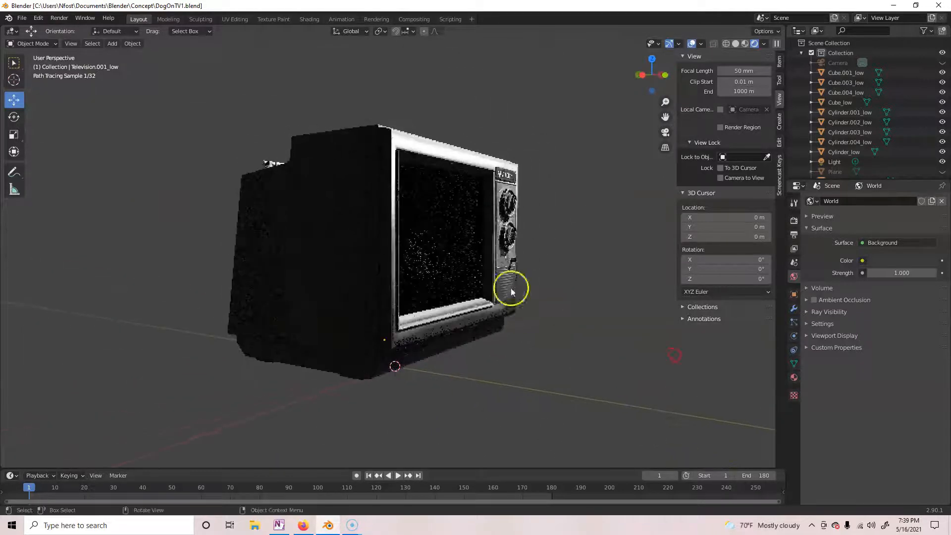
# Select the television's glass screen and examine its shape and position from several angles.
pyautogui.click(453, 241)
pyautogui.keyDown('alt'); pyautogui.moveTo(486, 376); pyautogui.dragTo(509, 377, button='middle'); pyautogui.keyUp('alt')
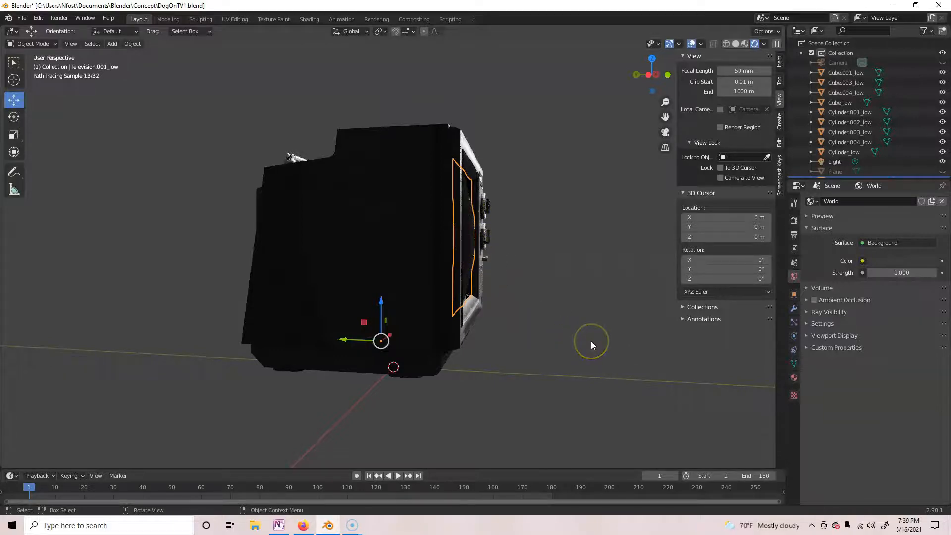
pyautogui.moveTo(571, 342); pyautogui.dragTo(542, 339, button='middle')
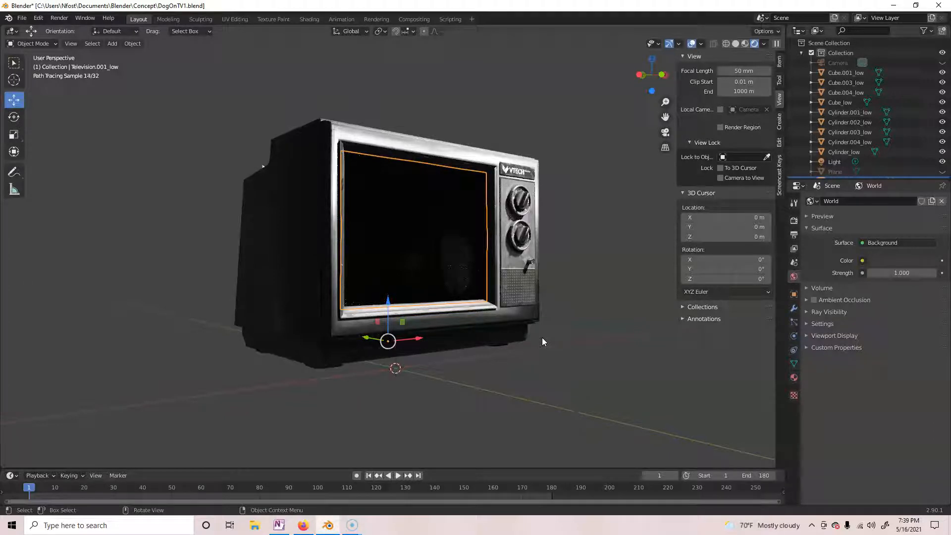
pyautogui.moveTo(604, 379)
pyautogui.mouseDown(button='middle')
pyautogui.moveTo(536, 376)
pyautogui.moveTo(528, 358)
pyautogui.moveTo(500, 370)
pyautogui.moveTo(498, 391)
pyautogui.moveTo(591, 395)
pyautogui.mouseUp(button='middle')
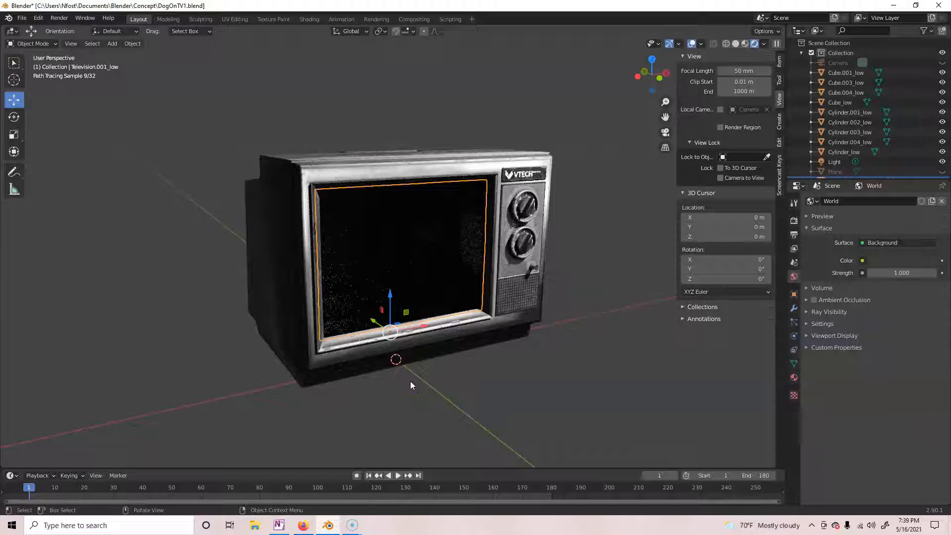
pyautogui.click(393, 279)
pyautogui.moveTo(491, 355); pyautogui.dragTo(477, 350, button='middle')
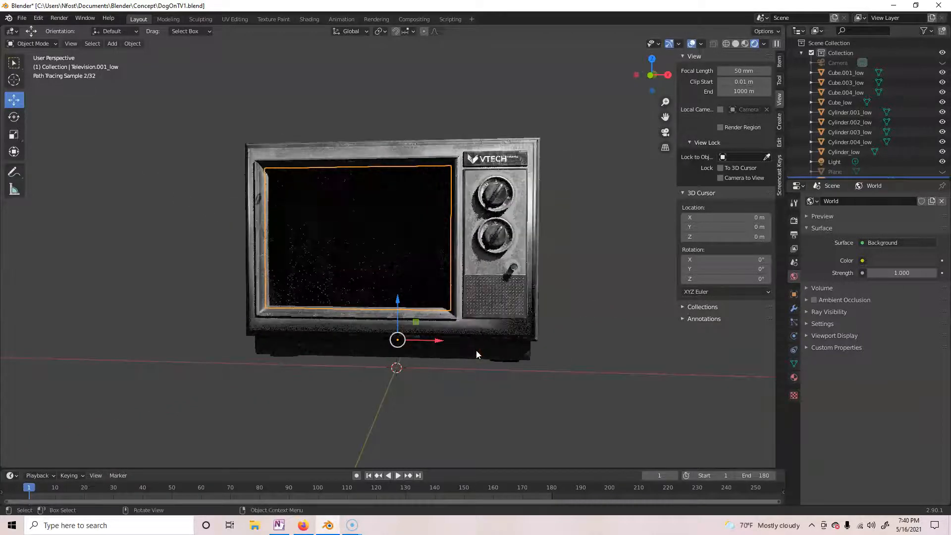
# Add a mesh plane in front view and rotate it 90° about the X axis.
pyautogui.press('KP_1')
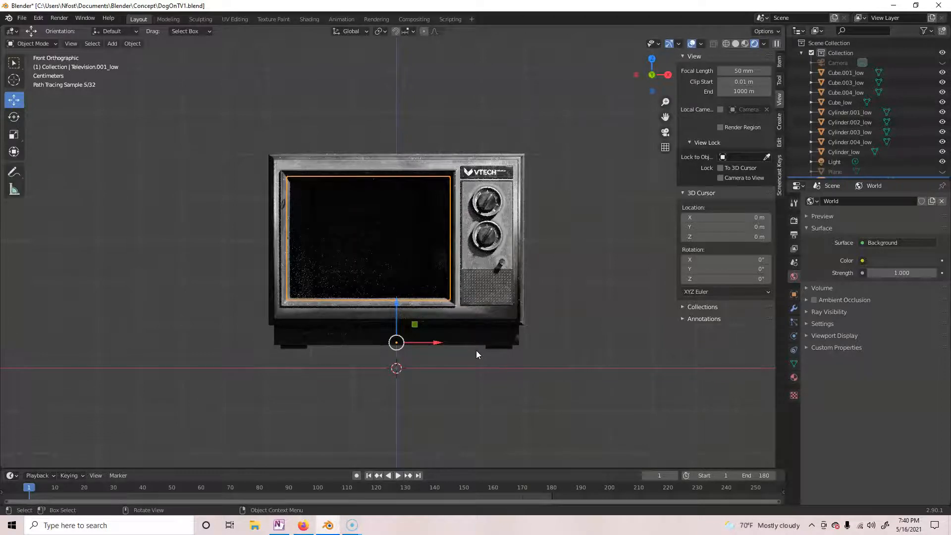
pyautogui.hotkey('shift', 'a')
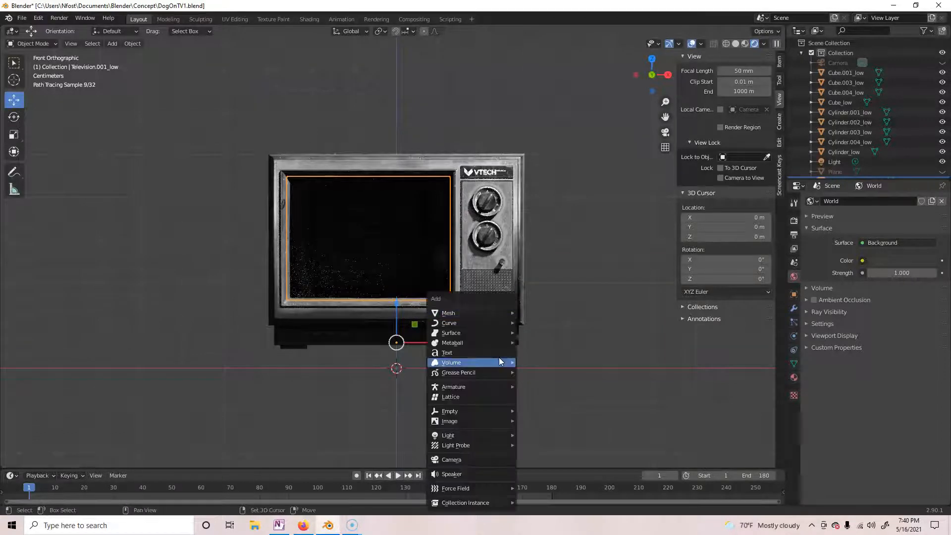
pyautogui.moveTo(499, 361)
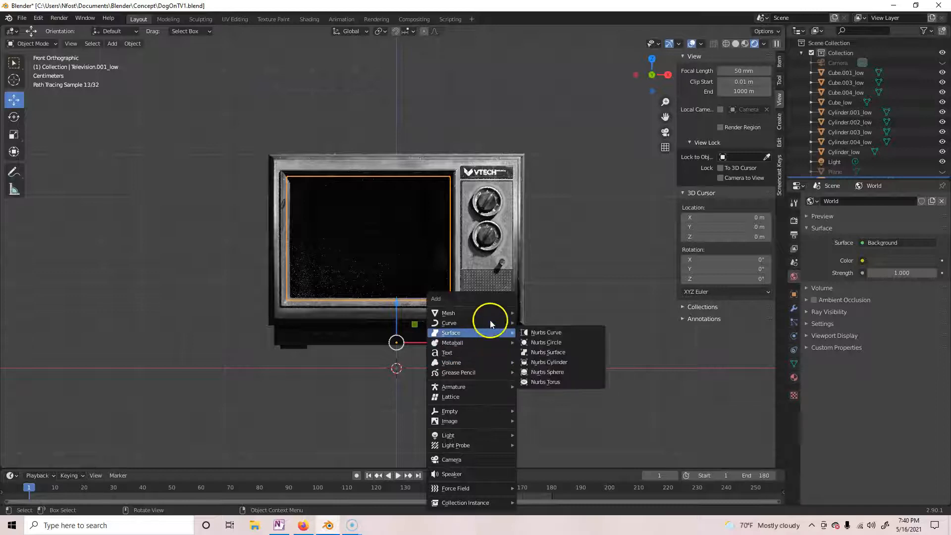
pyautogui.moveTo(492, 312)
pyautogui.click(543, 311)
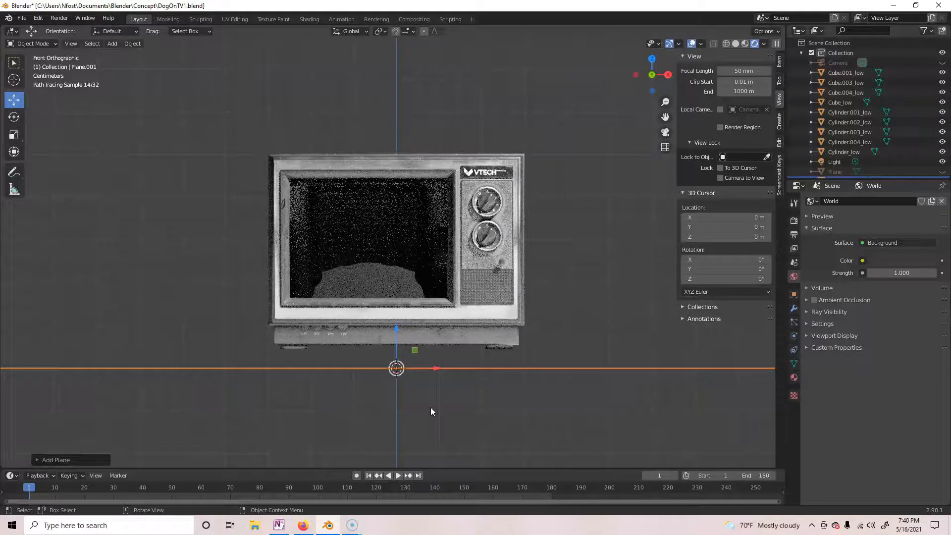
pyautogui.press('r')
pyautogui.write('x')
pyautogui.write('90')
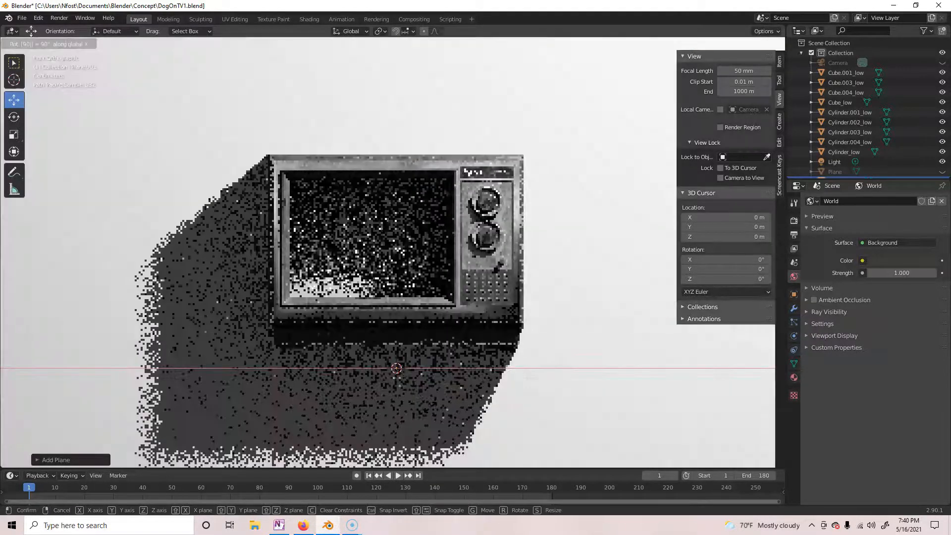
pyautogui.press('Return')
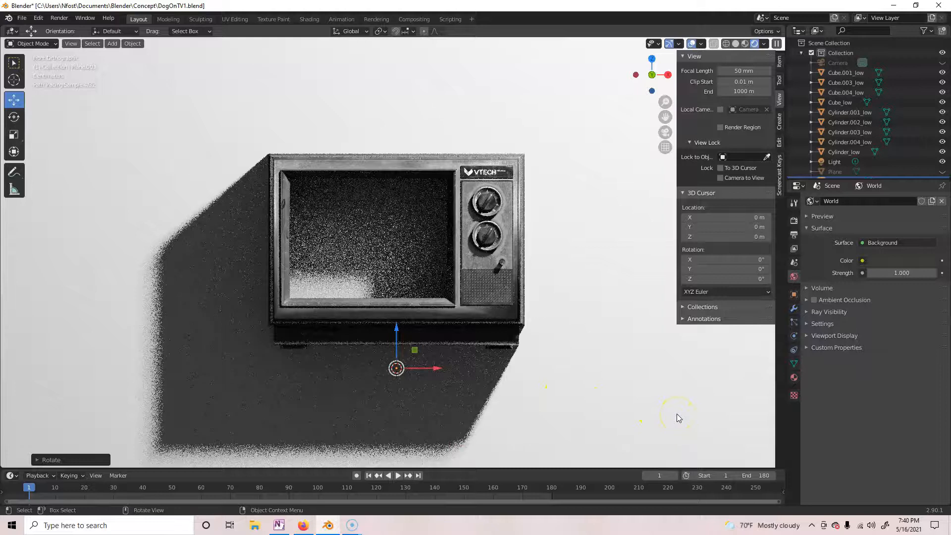
# Scale the upright plane down to the width of the television screen and move it over the screen opening.
pyautogui.press('s')
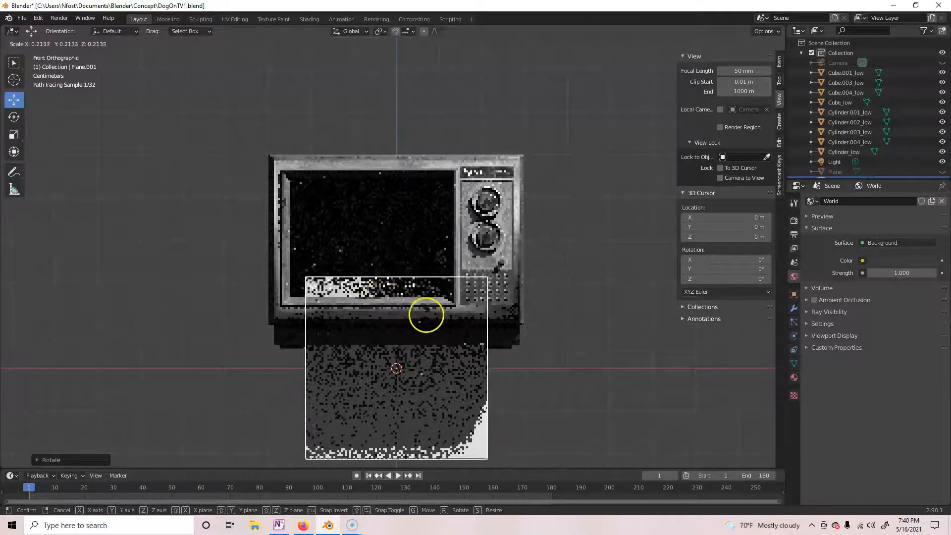
pyautogui.click(427, 315)
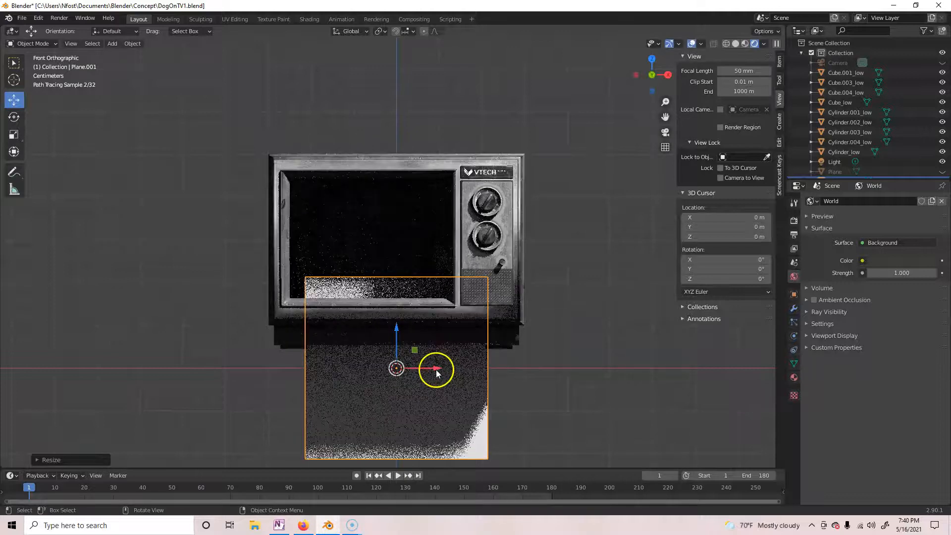
pyautogui.moveTo(424, 367); pyautogui.dragTo(399, 365)
pyautogui.press('s')
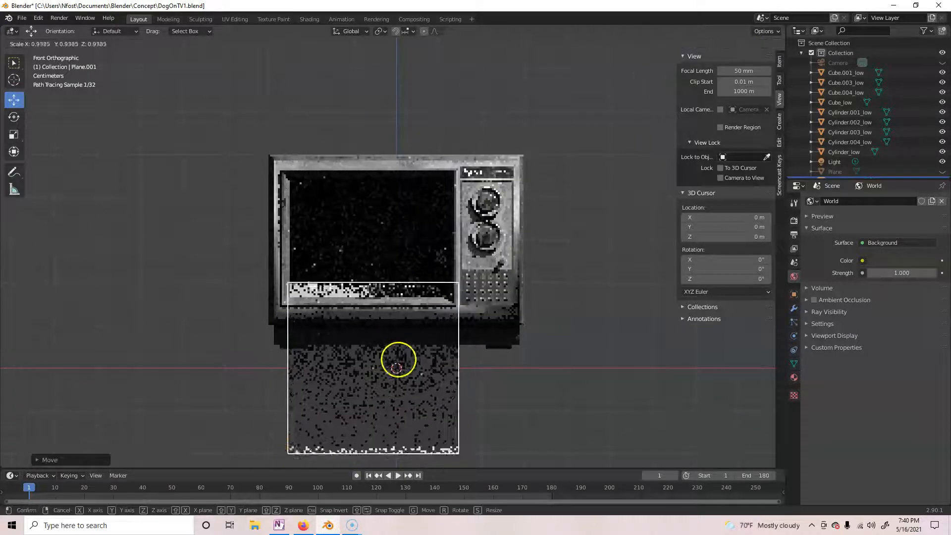
pyautogui.click(396, 363)
pyautogui.moveTo(372, 329); pyautogui.dragTo(359, 178)
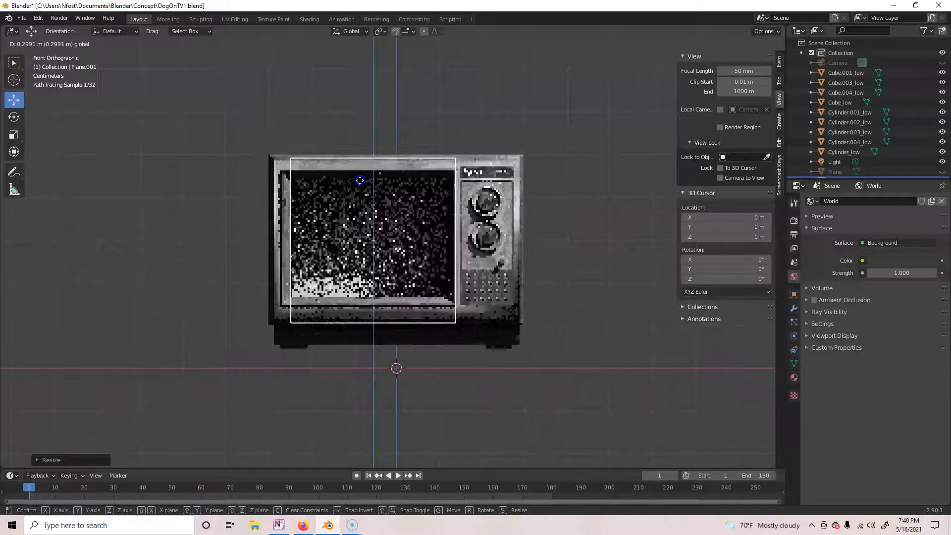
pyautogui.moveTo(360, 180); pyautogui.dragTo(360, 180)
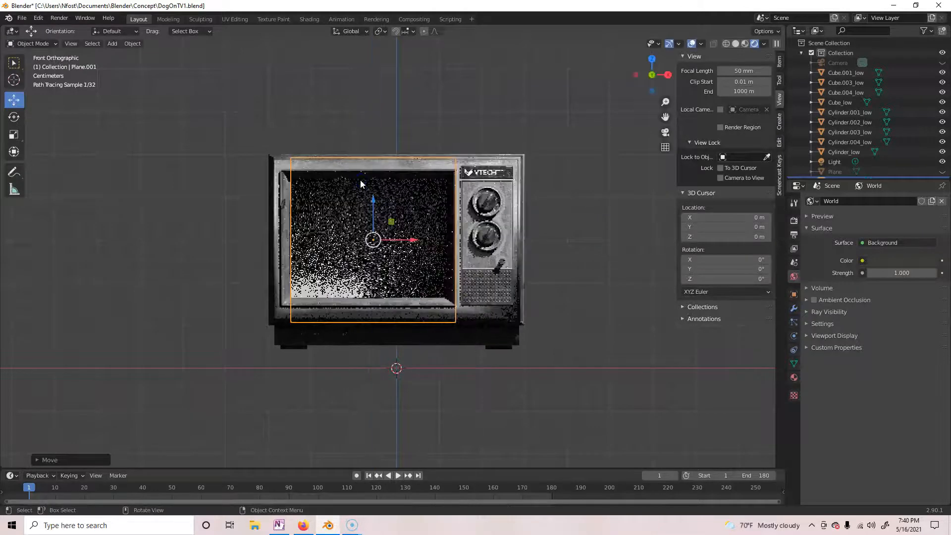
# Scale the plane to about 0.75 along Z and raise it slightly to fit the screen opening's height.
pyautogui.press('s')
pyautogui.press('z')
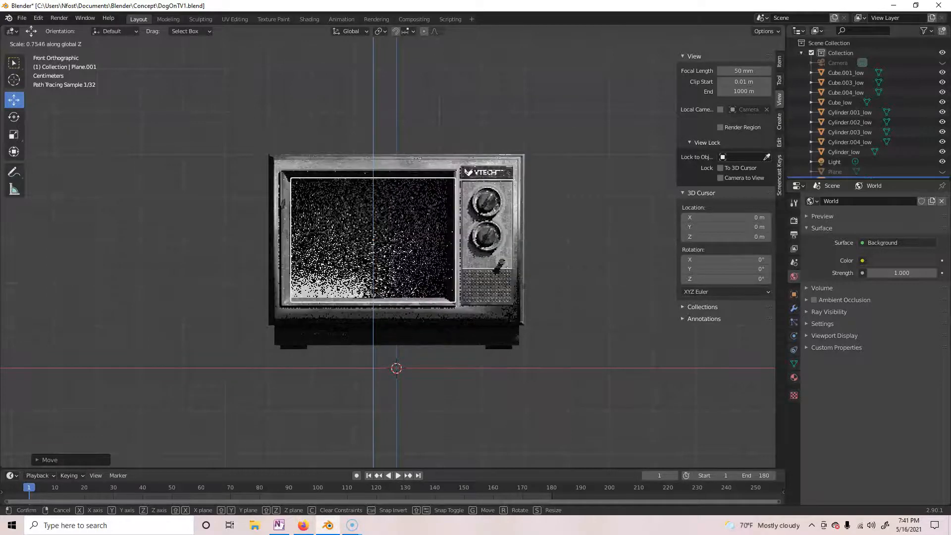
pyautogui.click(365, 199)
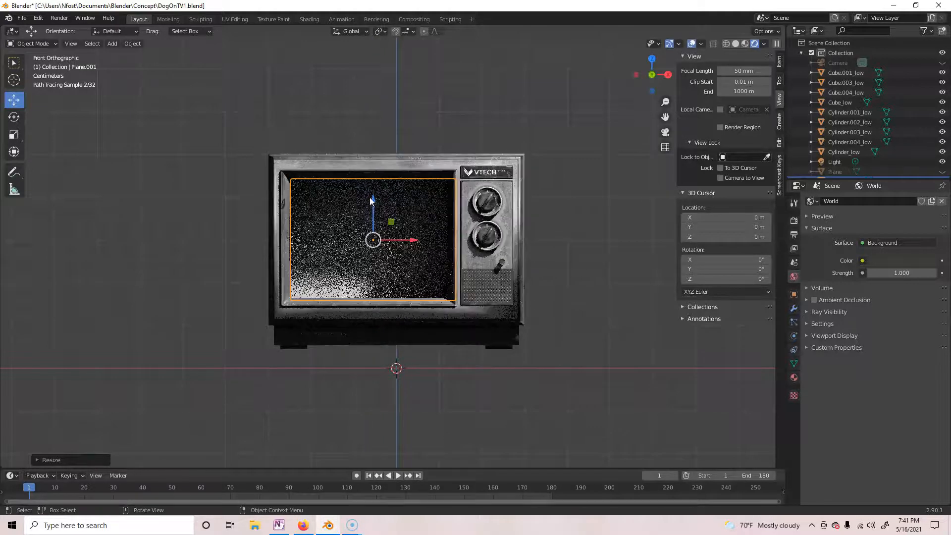
pyautogui.moveTo(366, 199); pyautogui.dragTo(373, 193)
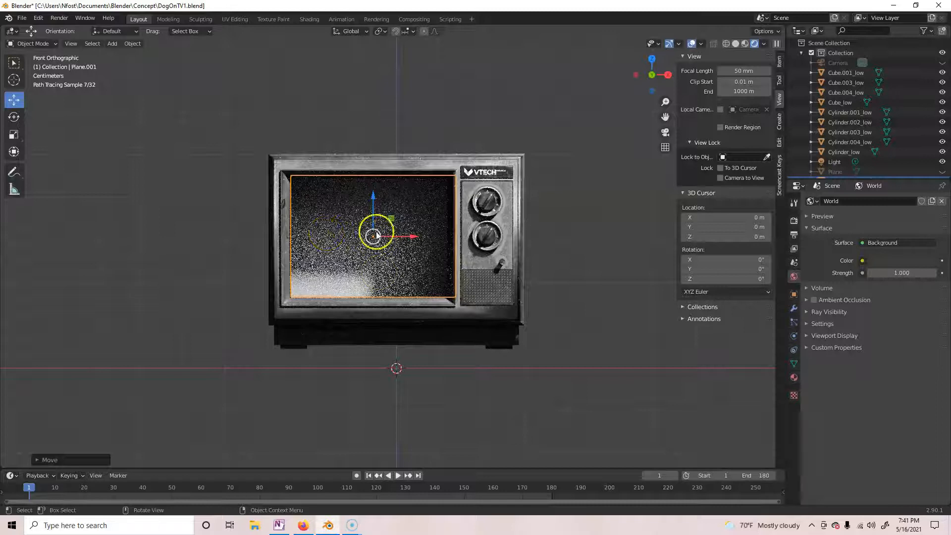
# Compare the depth of the glass screen Television.001_low and the new plane Plane.001 from the television's side.
pyautogui.scroll(-3, 853, 151)
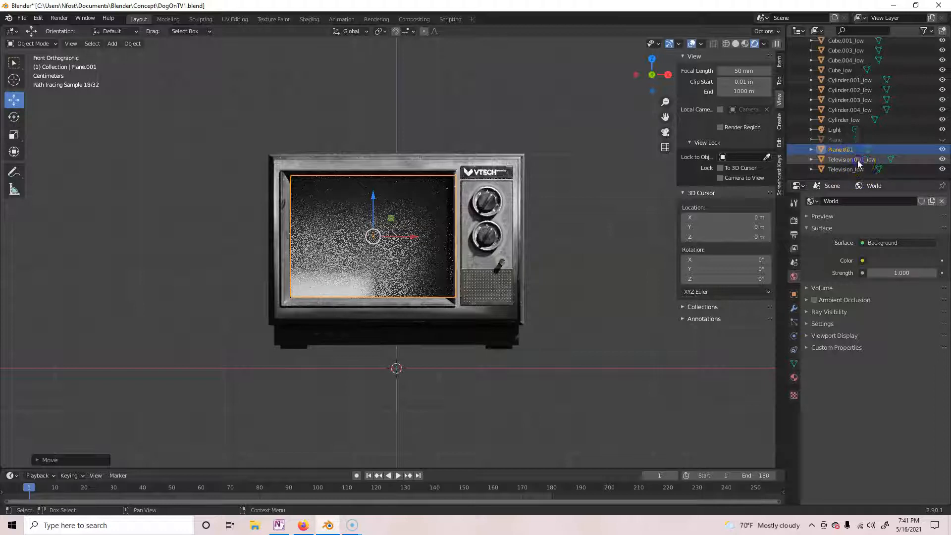
pyautogui.click(859, 162)
pyautogui.moveTo(625, 333); pyautogui.dragTo(548, 337, button='middle')
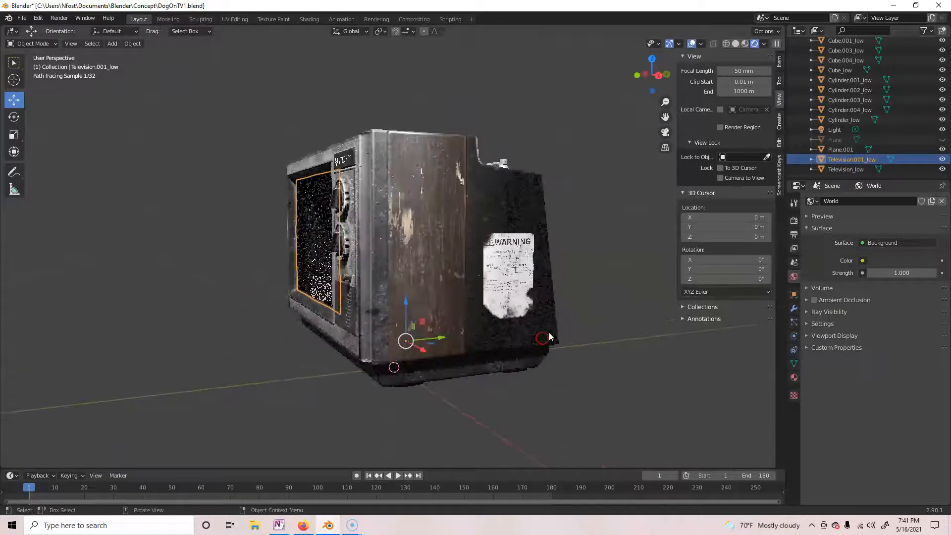
pyautogui.click(844, 149)
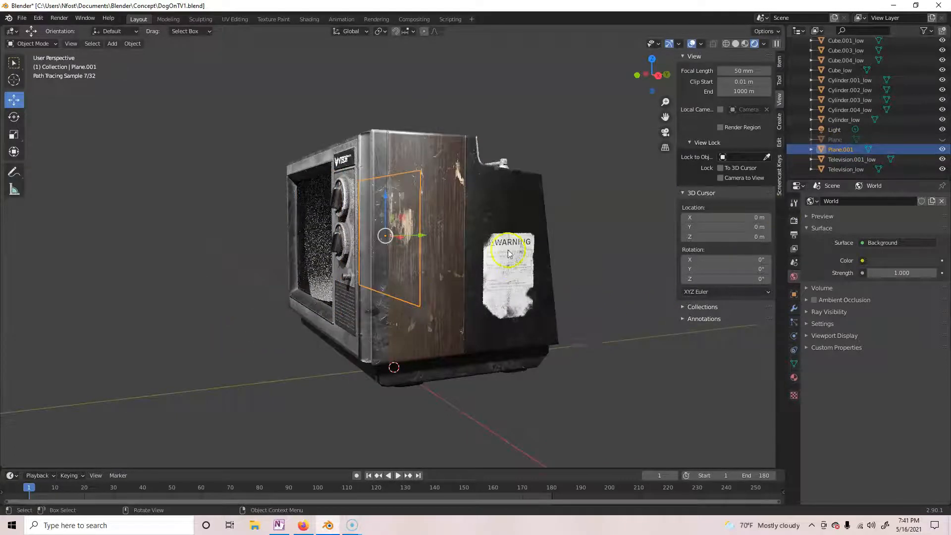
pyautogui.moveTo(649, 368); pyautogui.dragTo(629, 364, button='middle')
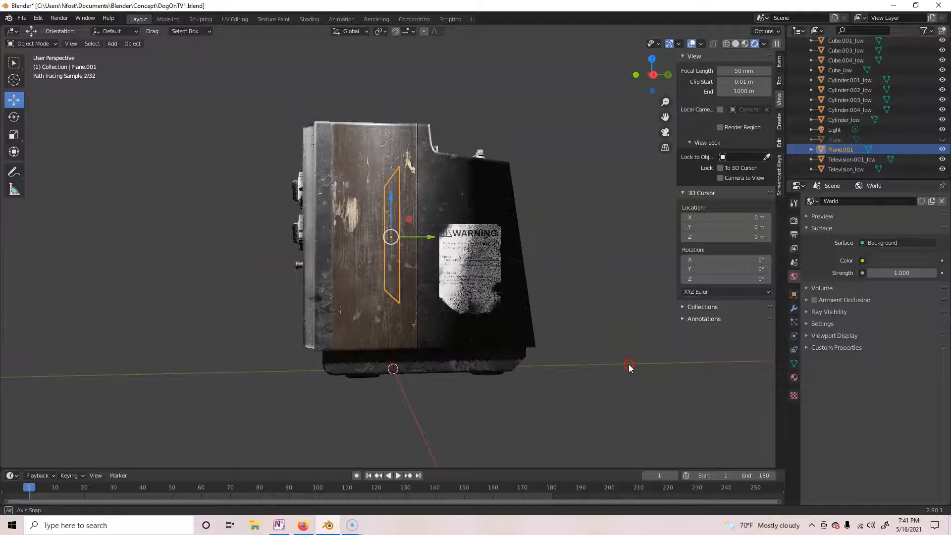
# Select the hidden object Plane and make it visible in the viewport.
pyautogui.click(839, 139)
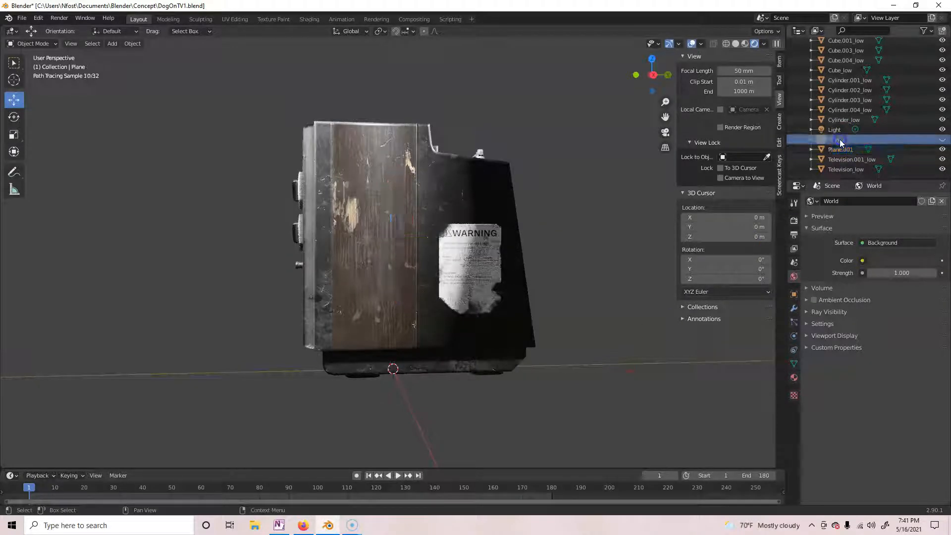
pyautogui.click(942, 139)
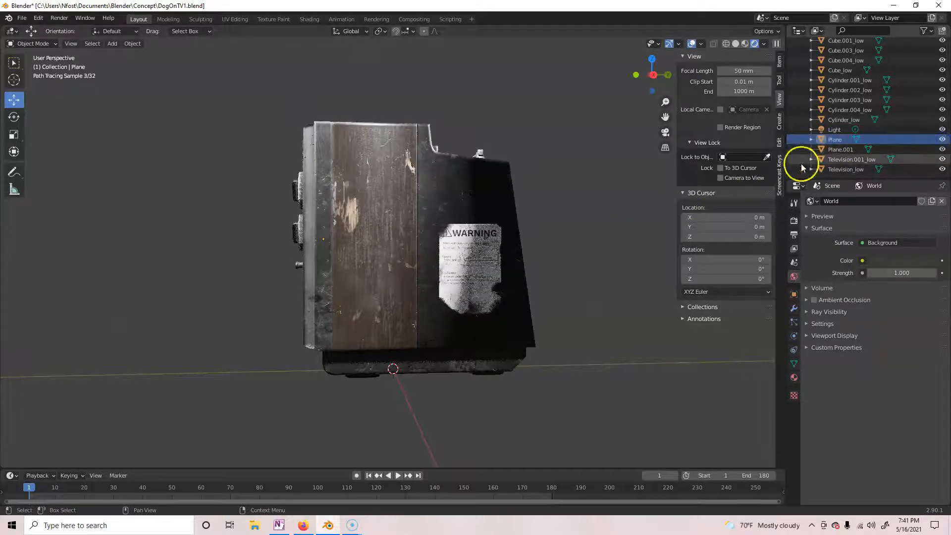
# Compare the depth of the object Plane with the television's side view, and hide Plane in the viewport again.
pyautogui.click(828, 140)
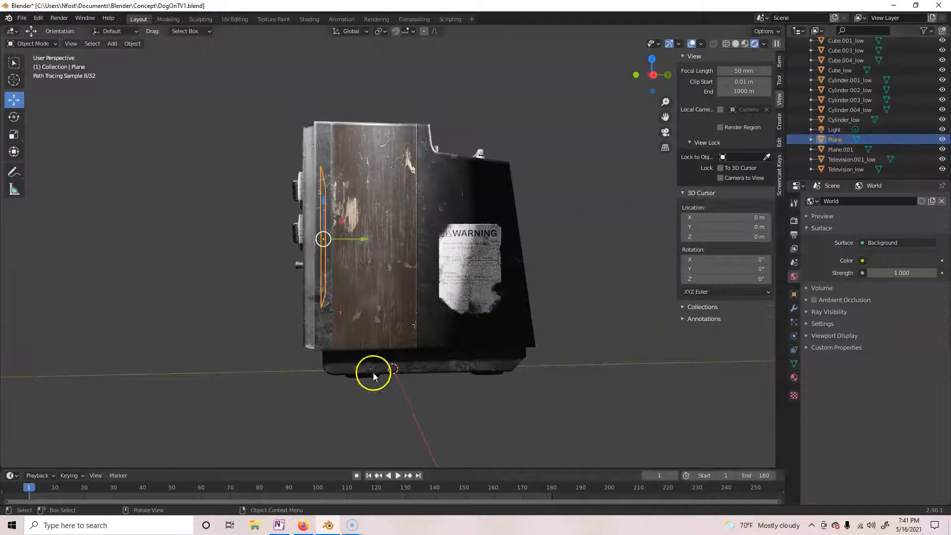
pyautogui.press('KP_3')
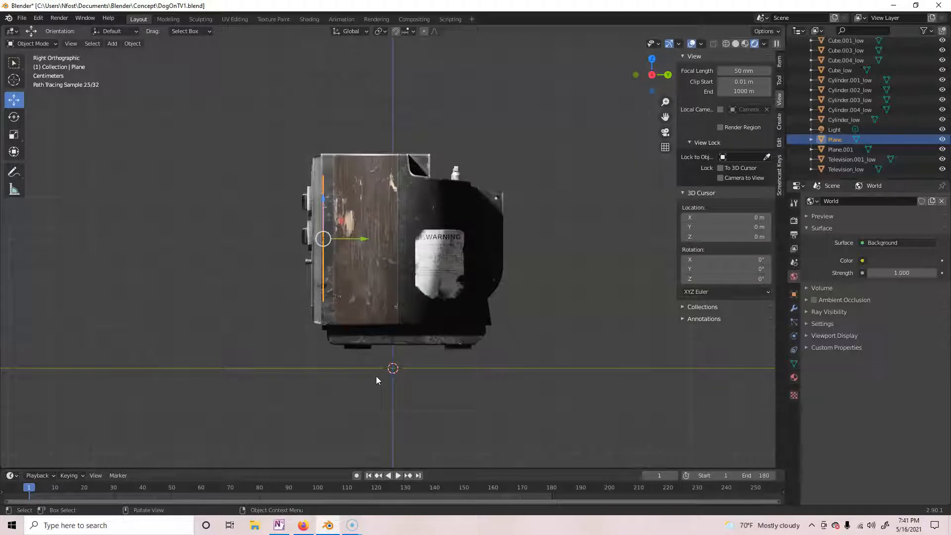
pyautogui.moveTo(338, 372); pyautogui.dragTo(396, 375, button='middle')
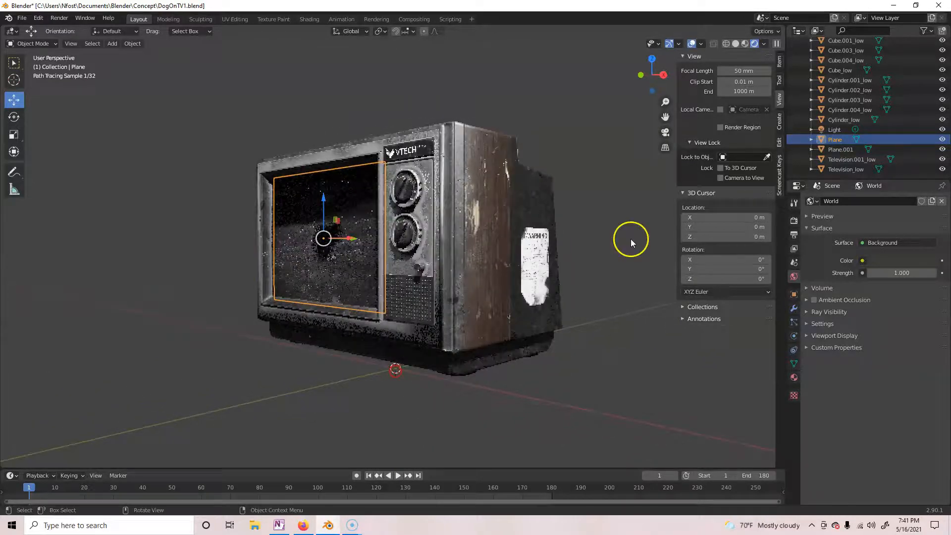
pyautogui.click(943, 140)
# Move Plane.001 about -0.16 m along Y to the front of the television and check it in front view.
pyautogui.click(837, 150)
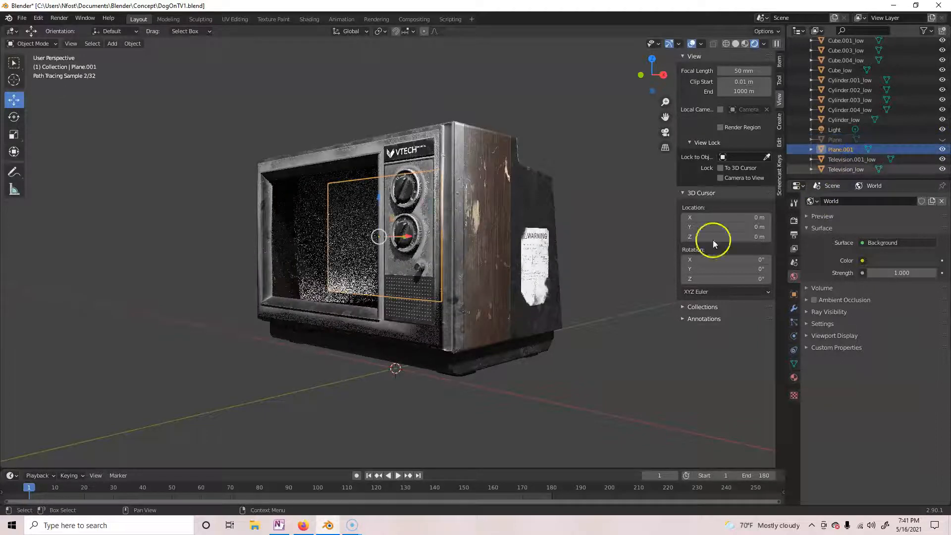
pyautogui.press('KP_3')
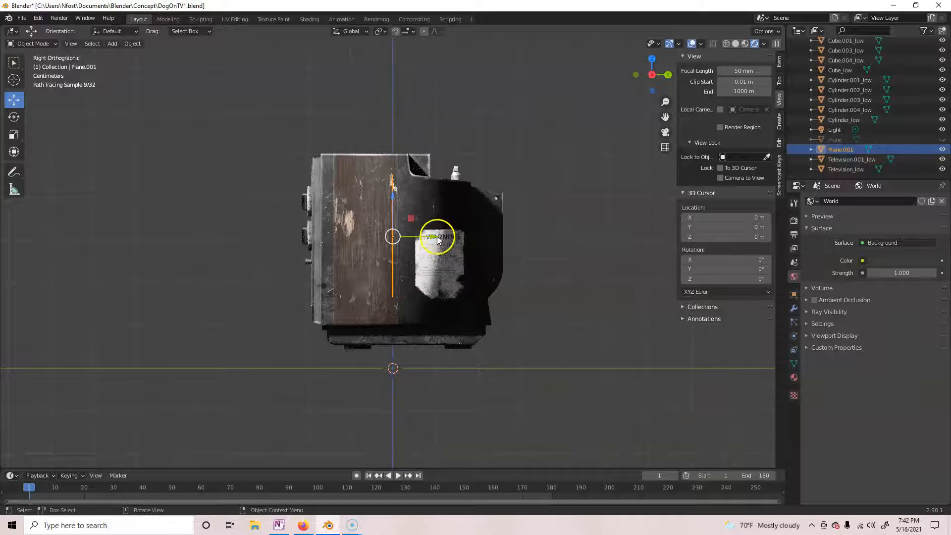
pyautogui.press('g')
pyautogui.press('y')
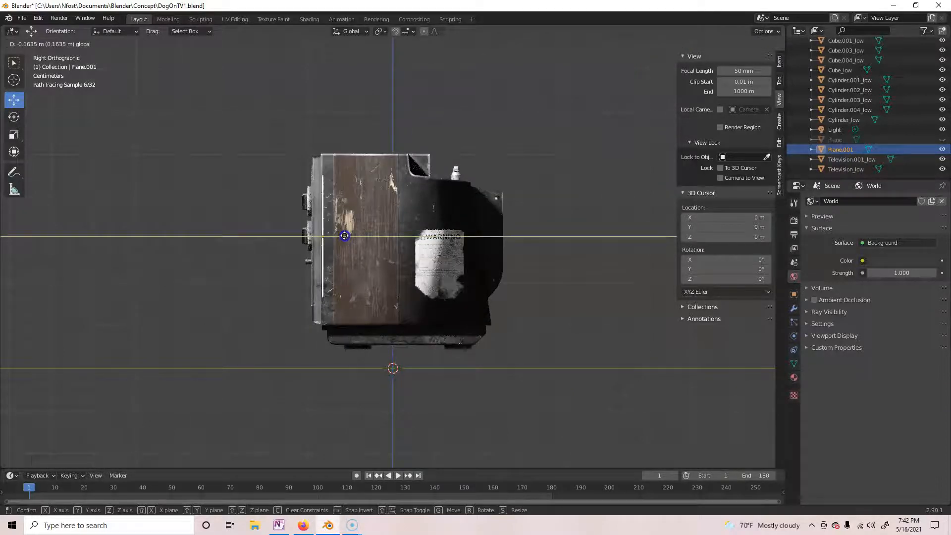
pyautogui.click(338, 342)
pyautogui.press('KP_1')
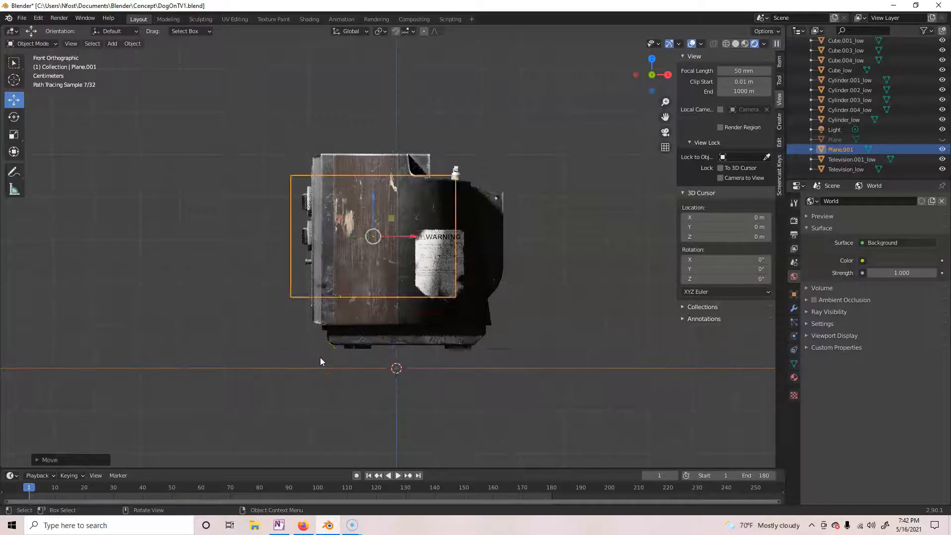
pyautogui.click(325, 351)
pyautogui.click(339, 189)
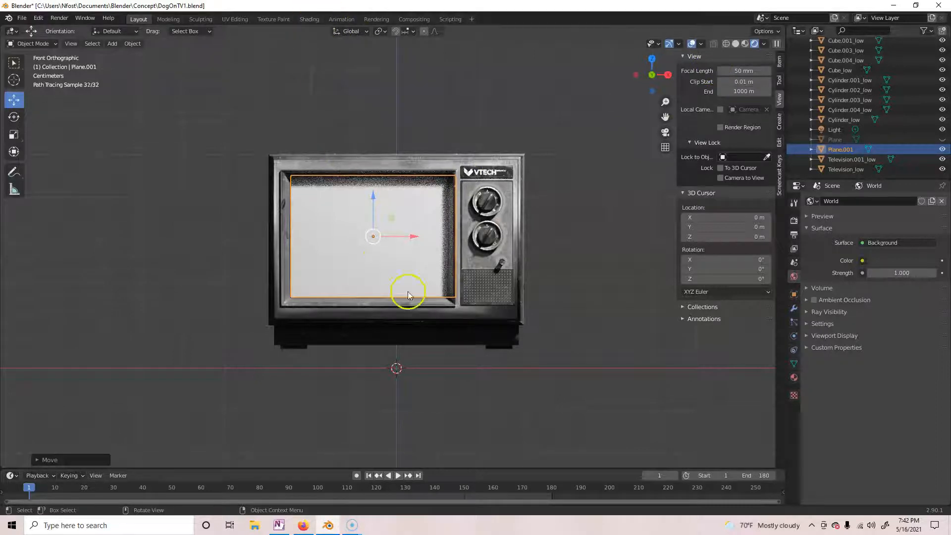
# Switch to the Shading workspace and create a new material for Plane.001.
pyautogui.click(309, 18)
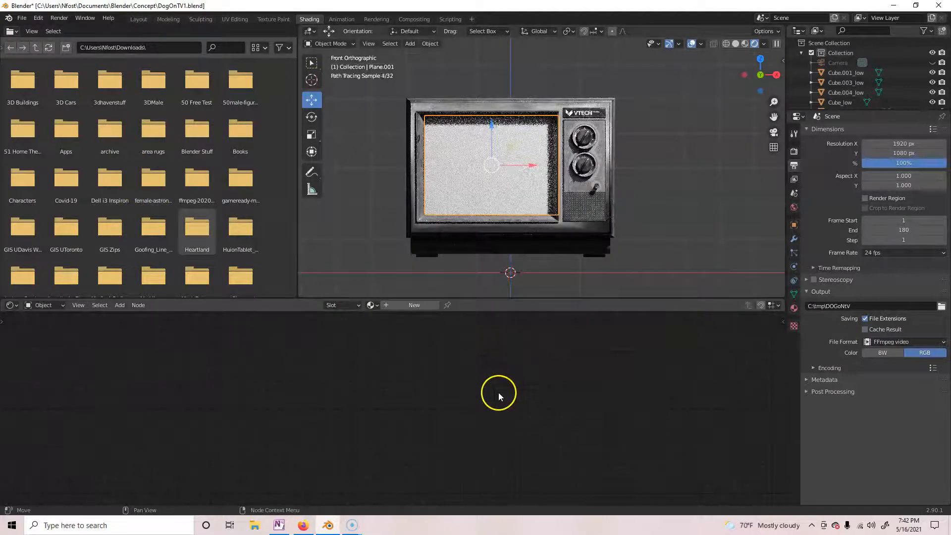
pyautogui.click(794, 308)
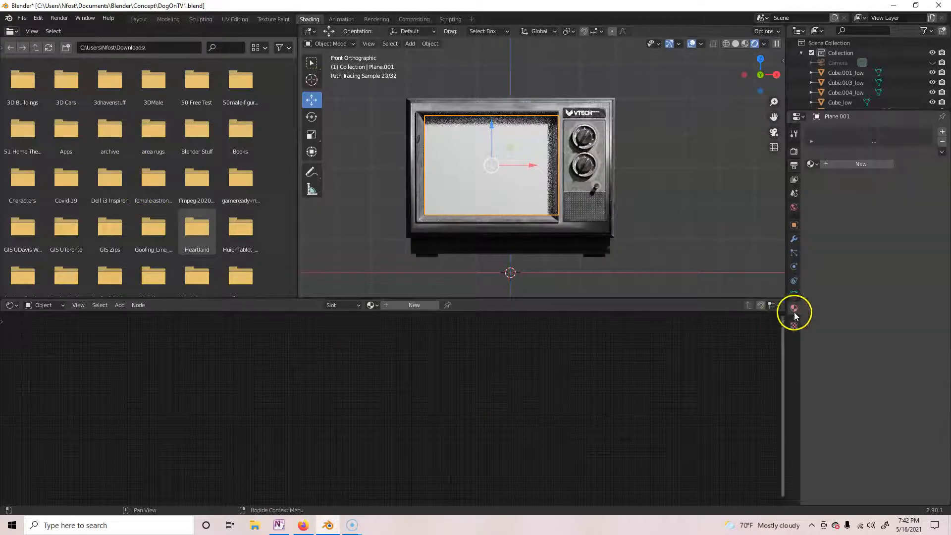
pyautogui.click(856, 169)
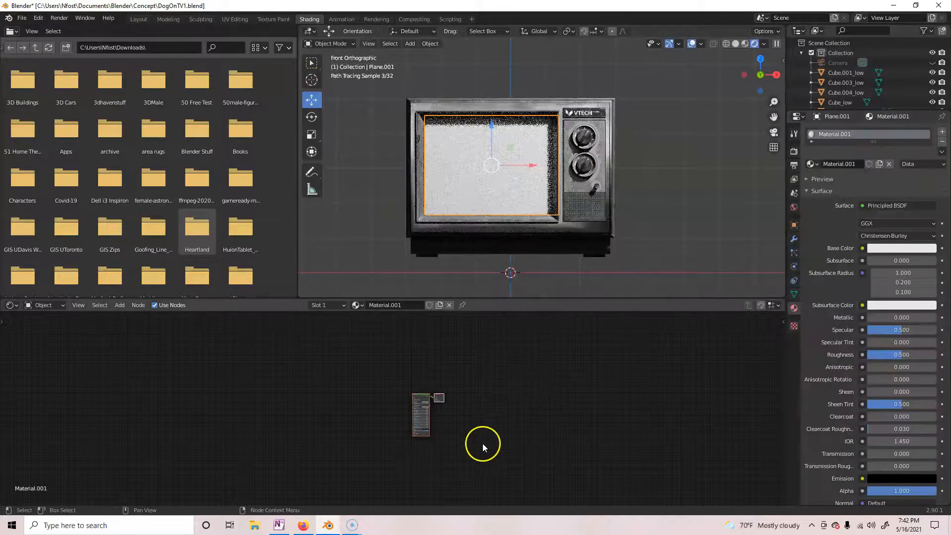
pyautogui.press('Home')
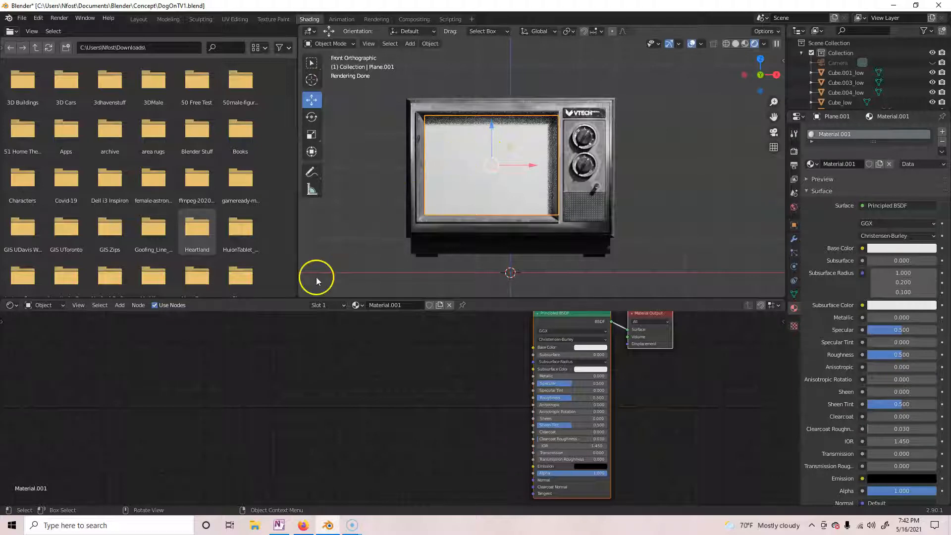
# Look for the dog video in the Shading workspace's file browser, sorting the Downloads folder by extension.
pyautogui.scroll(-6, 195, 198)
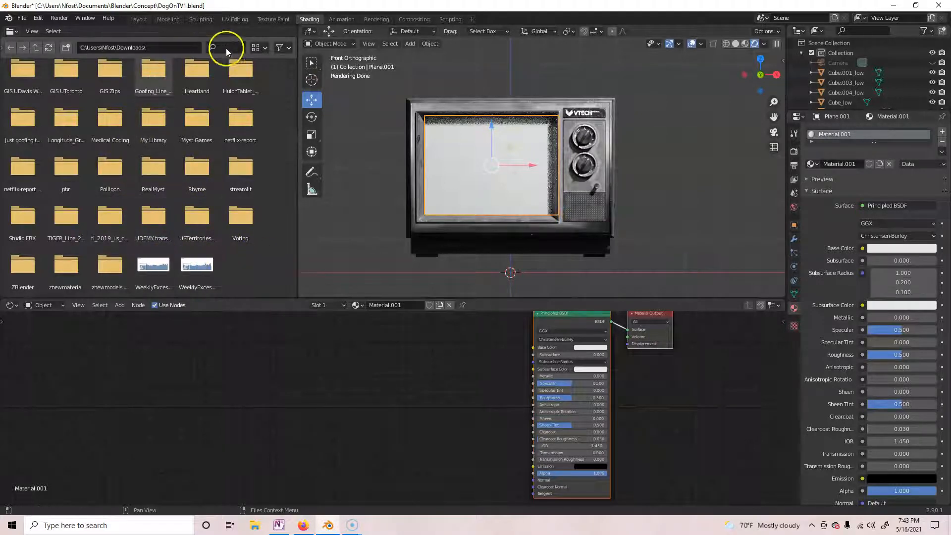
pyautogui.click(264, 49)
pyautogui.click(234, 165)
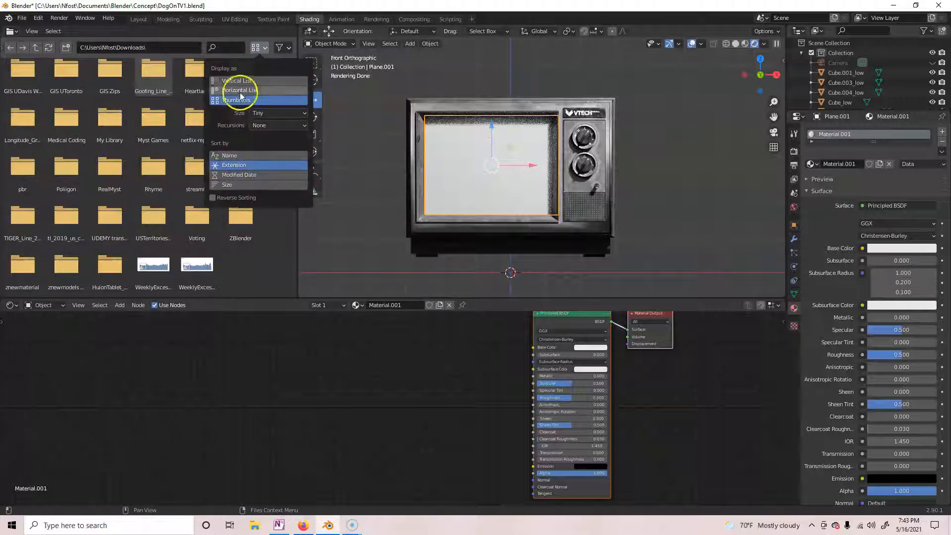
pyautogui.click(317, 406)
# Add Dog - 73103.mp4 from the Downloads folder in File Explorer as a texture node and connect its Color to the Base Color.
pyautogui.click(254, 526)
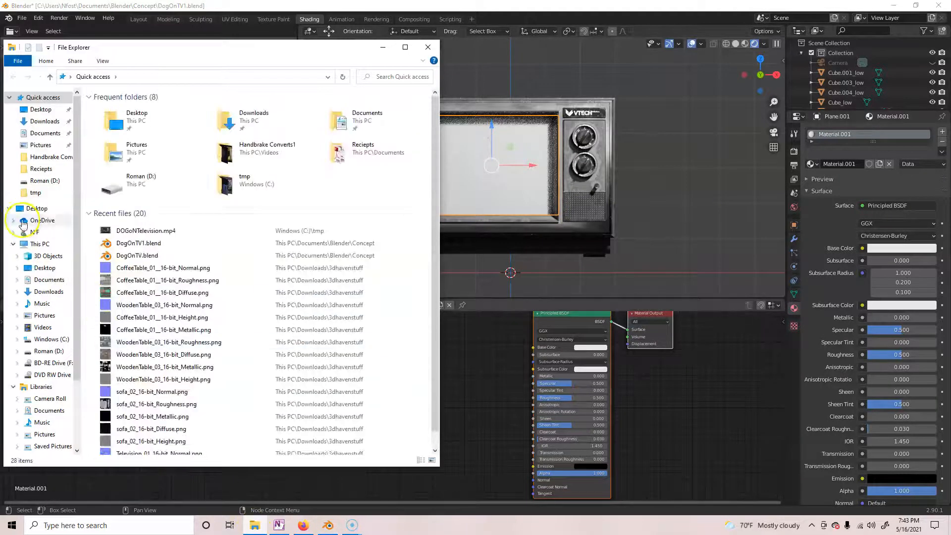
pyautogui.click(42, 293)
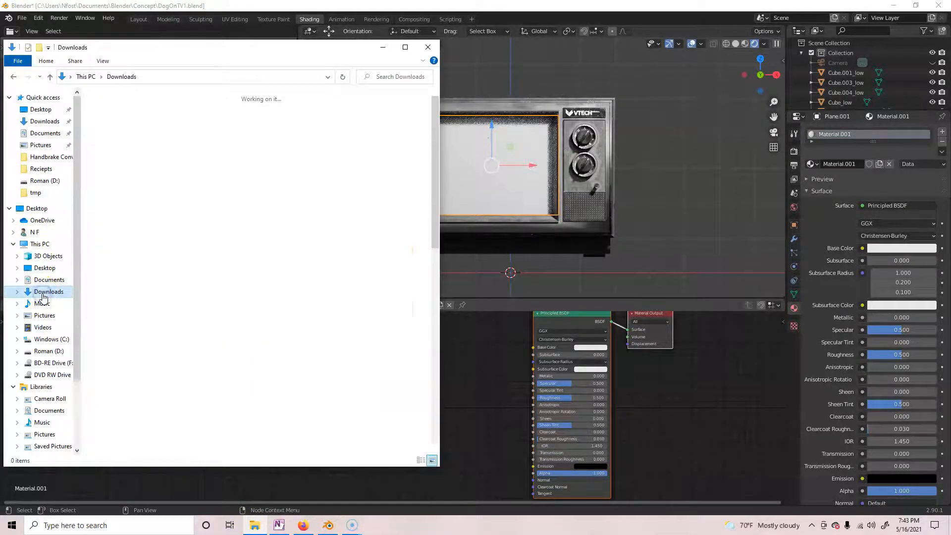
pyautogui.scroll(-5, 244, 307)
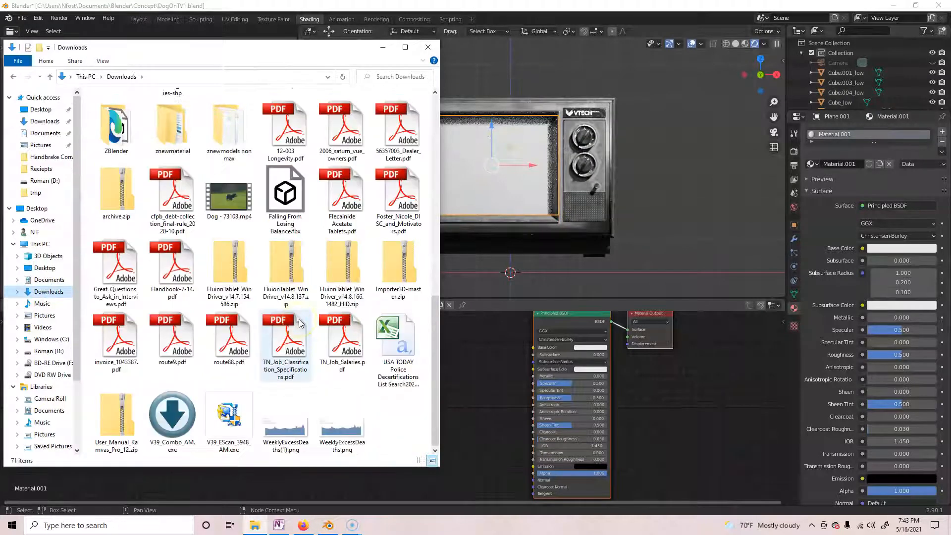
pyautogui.click(228, 206)
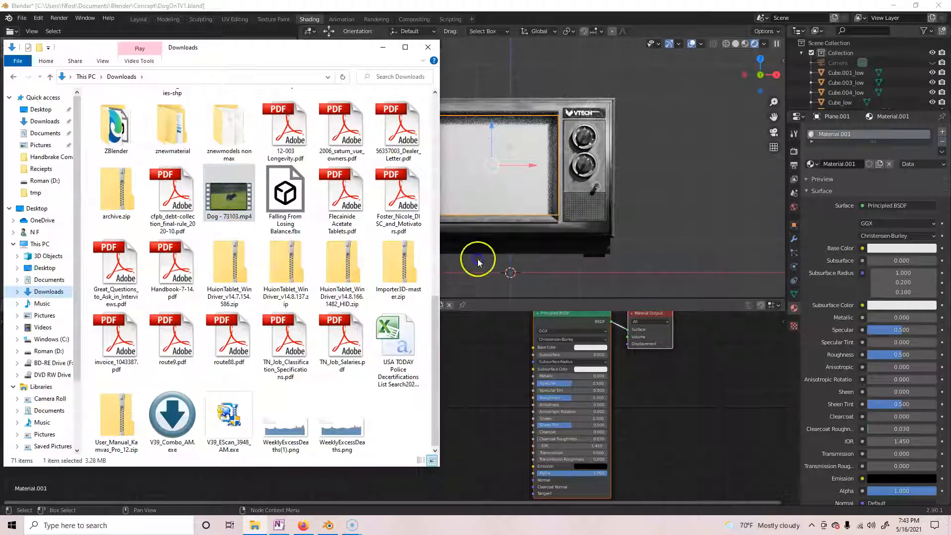
pyautogui.moveTo(471, 353); pyautogui.dragTo(482, 387)
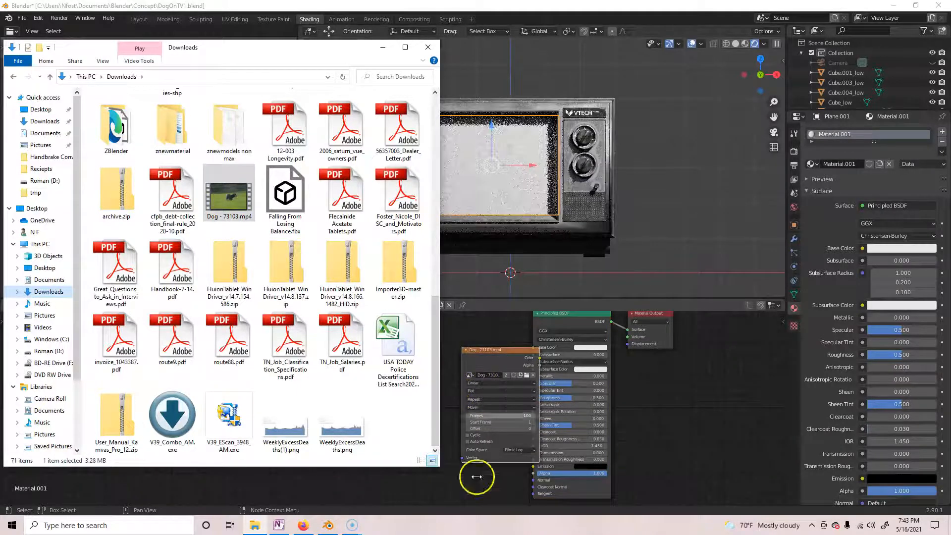
pyautogui.click(426, 48)
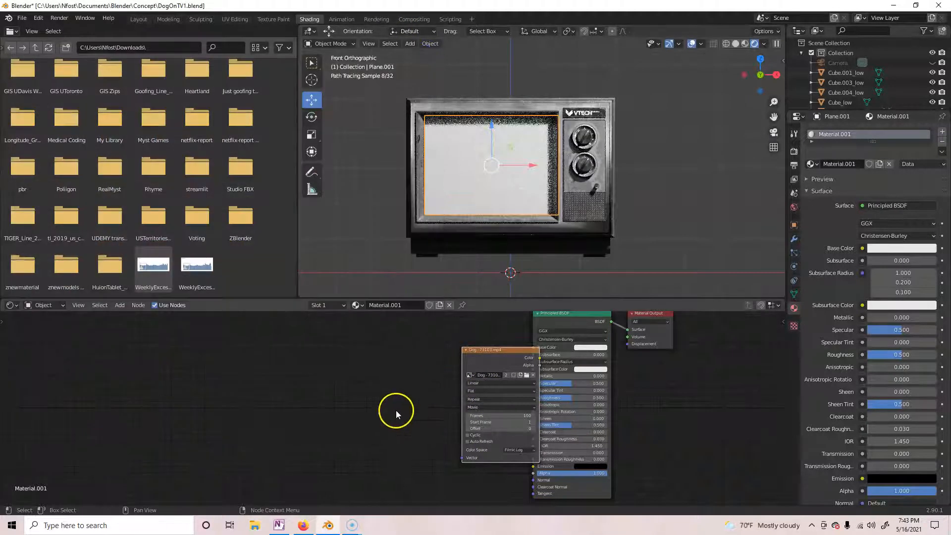
pyautogui.moveTo(501, 351); pyautogui.dragTo(471, 406)
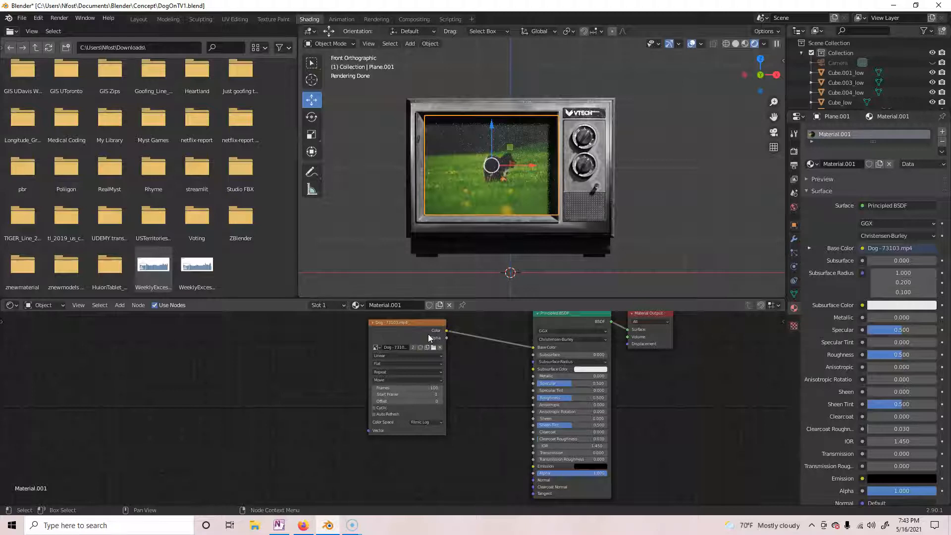
# Try to scale all UVs of Plane.001 to about 1.3 along X in the UV Editing workspace.
pyautogui.click(235, 22)
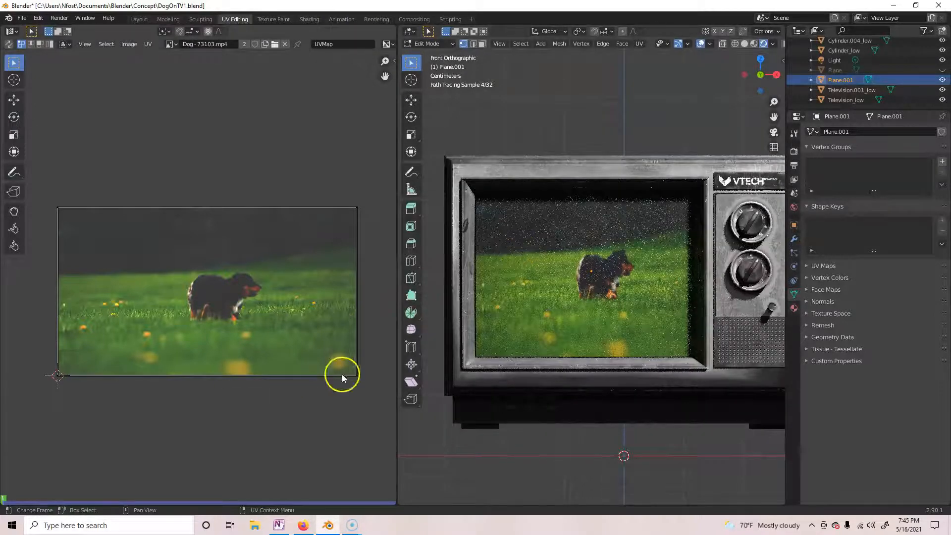
pyautogui.moveTo(373, 390); pyautogui.dragTo(22, 158)
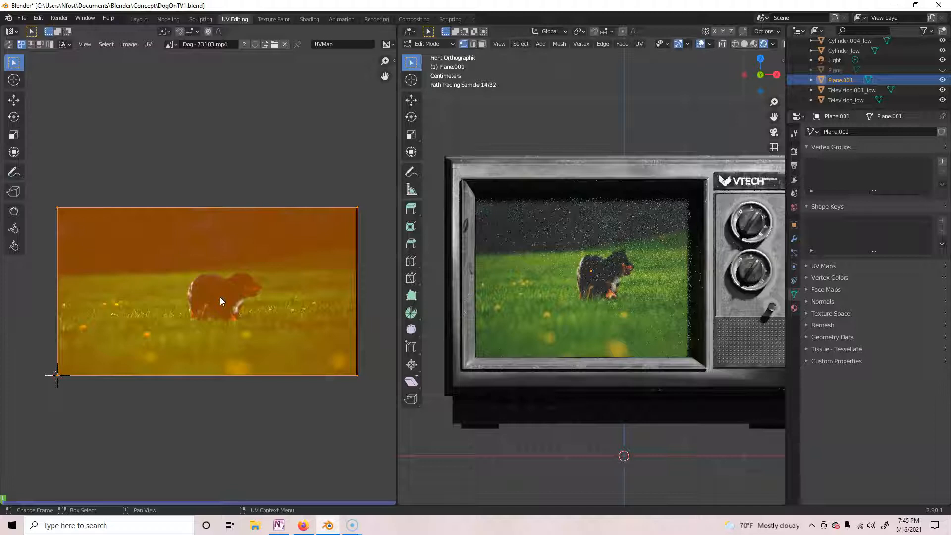
pyautogui.press('s')
pyautogui.press('x')
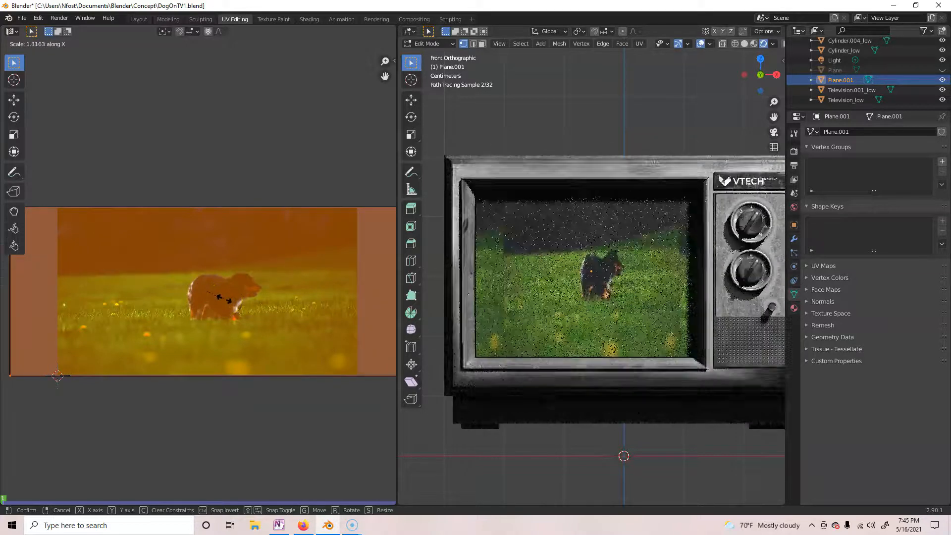
pyautogui.rightClick(224, 299)
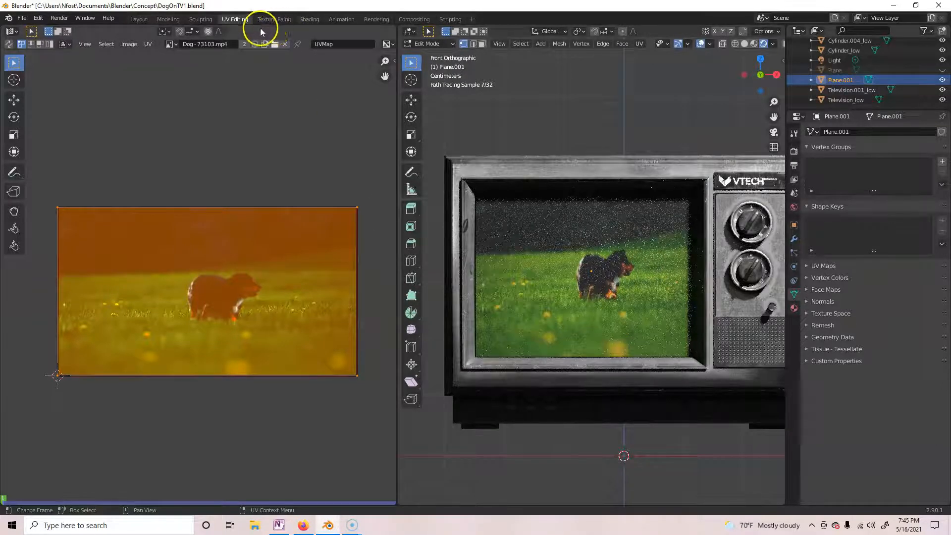
# Return to the Shading workspace and add Texture Coordinate and Mapping nodes to the Dog - 73103.mp4 texture node.
pyautogui.click(307, 19)
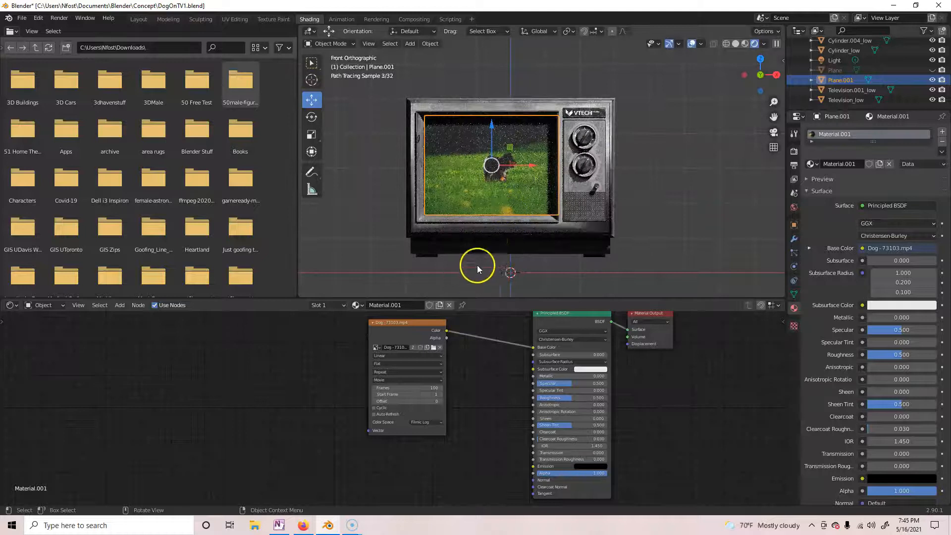
pyautogui.click(407, 323)
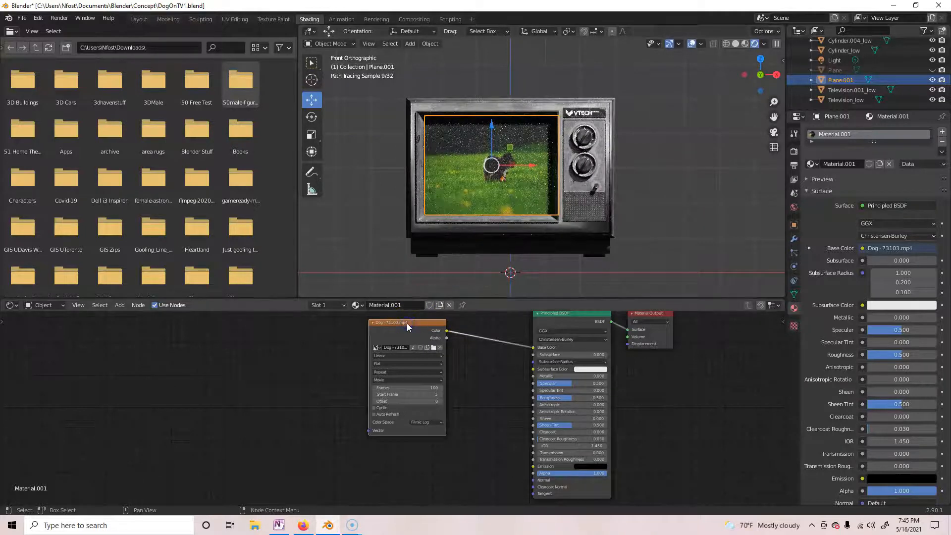
pyautogui.hotkey('ctrl', 't')
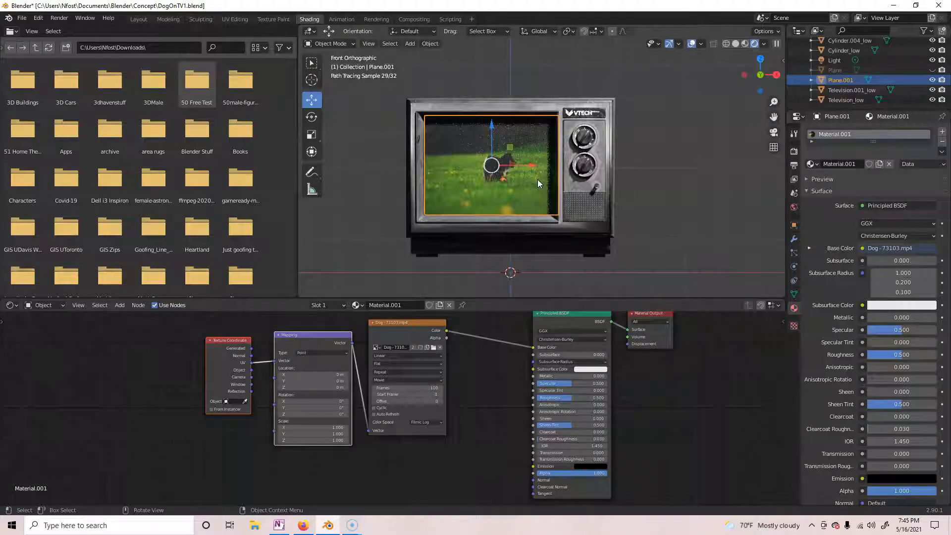
# Play the animation to preview the dog video on the television screen, and stop playback.
pyautogui.press('space')
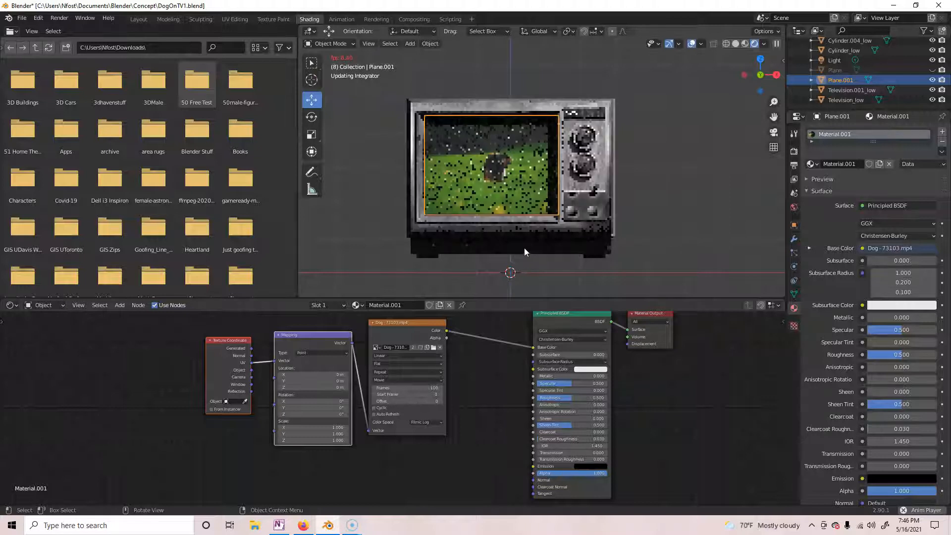
pyautogui.click(522, 222)
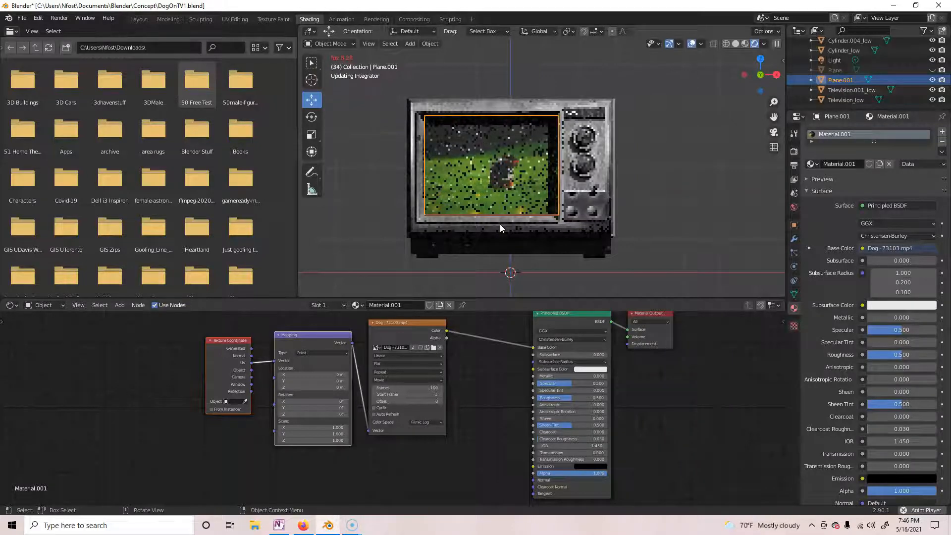
pyautogui.press('space')
pyautogui.click(421, 252)
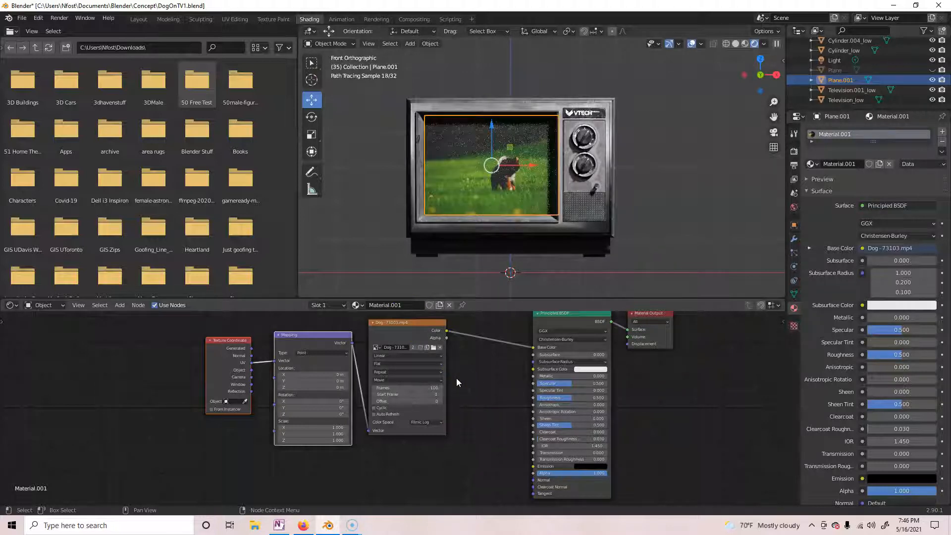
pyautogui.click(362, 491)
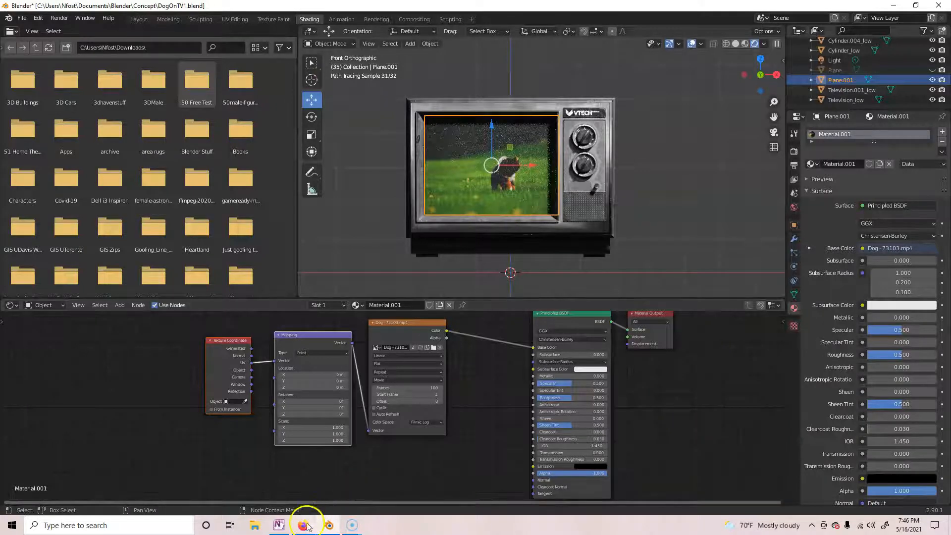
# Check the video length and frame rate of Dog - 73103.mp4 in its File Explorer properties, and close the folder window.
pyautogui.click(255, 525)
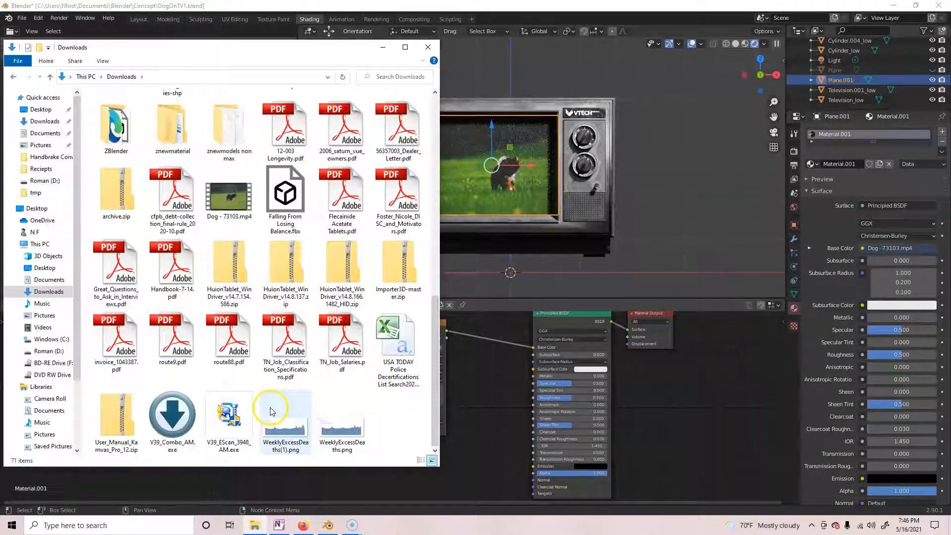
pyautogui.click(228, 203)
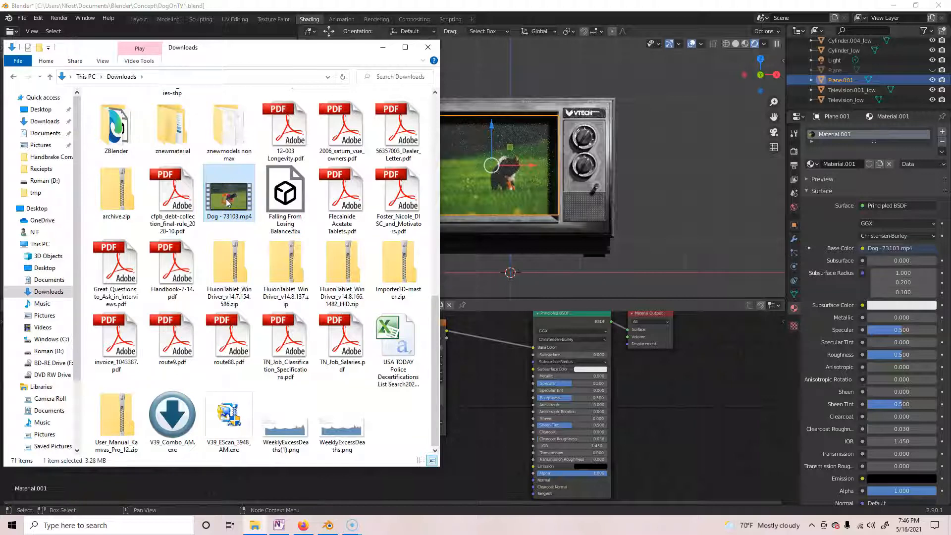
pyautogui.rightClick(229, 198)
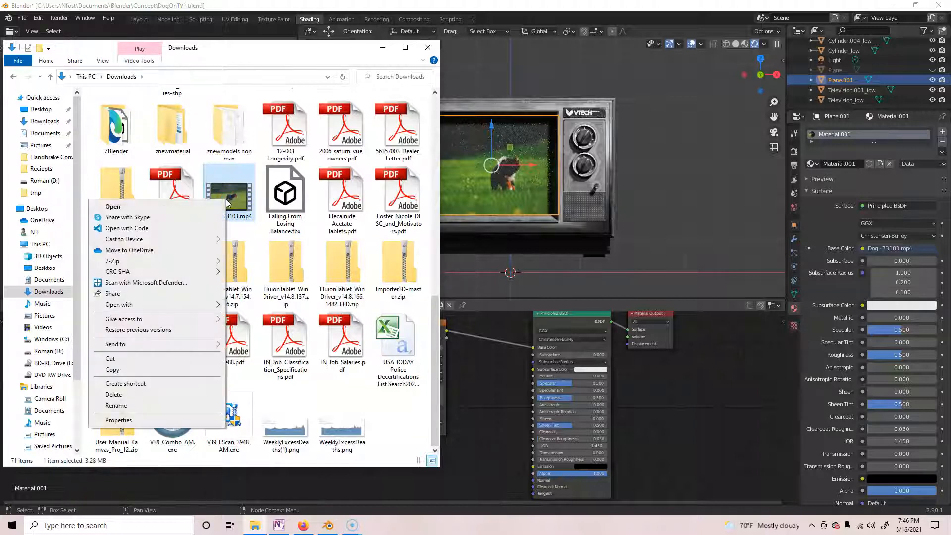
pyautogui.click(139, 419)
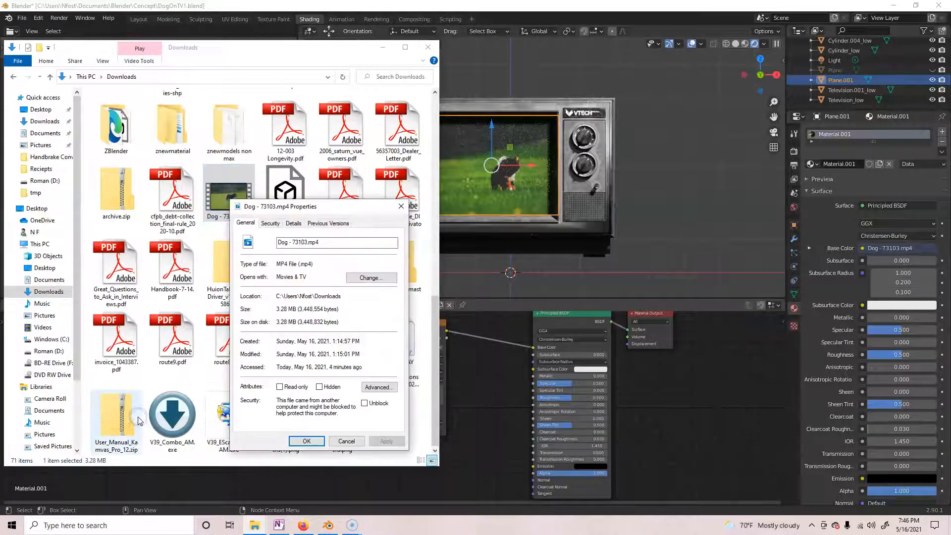
pyautogui.click(294, 223)
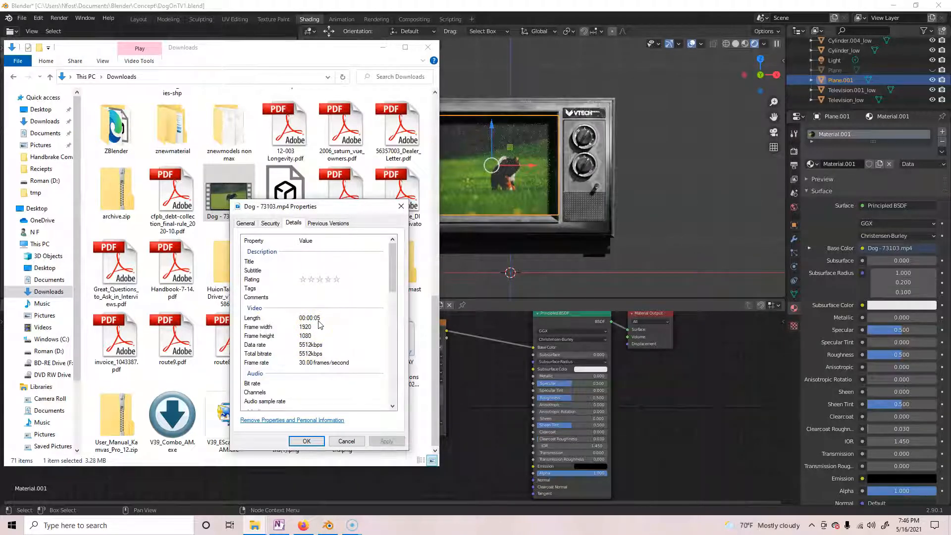
pyautogui.click(401, 208)
pyautogui.click(425, 49)
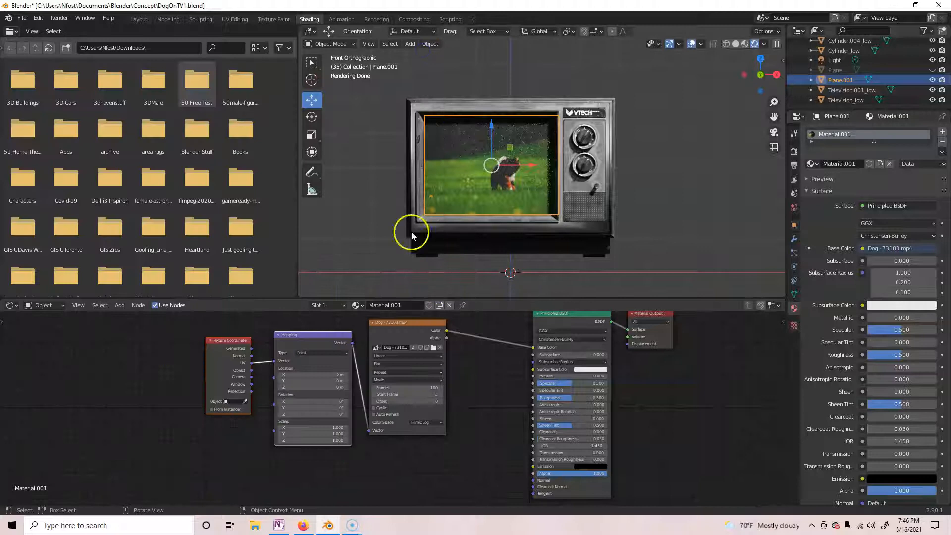
# Set the scene's output frame rate to 30 fps from the Layout workspace.
pyautogui.click(138, 20)
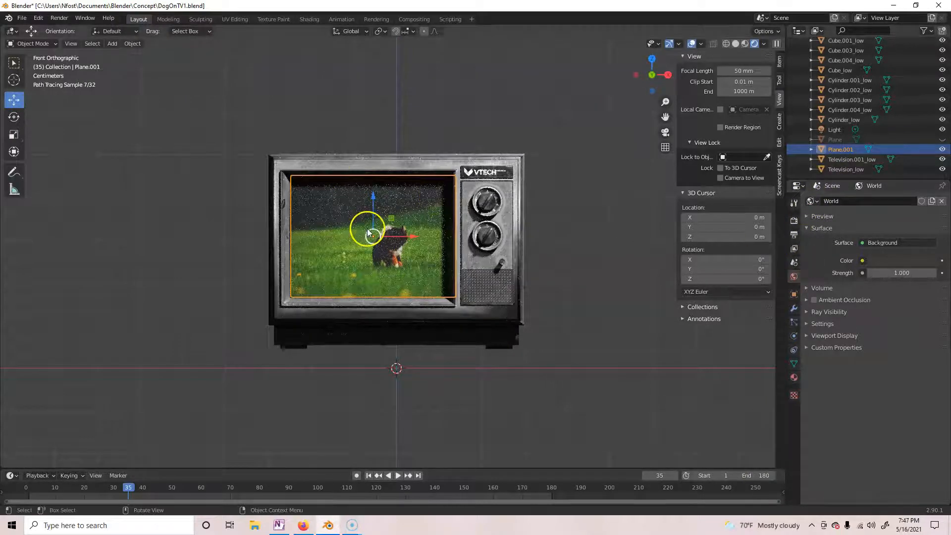
pyautogui.click(794, 234)
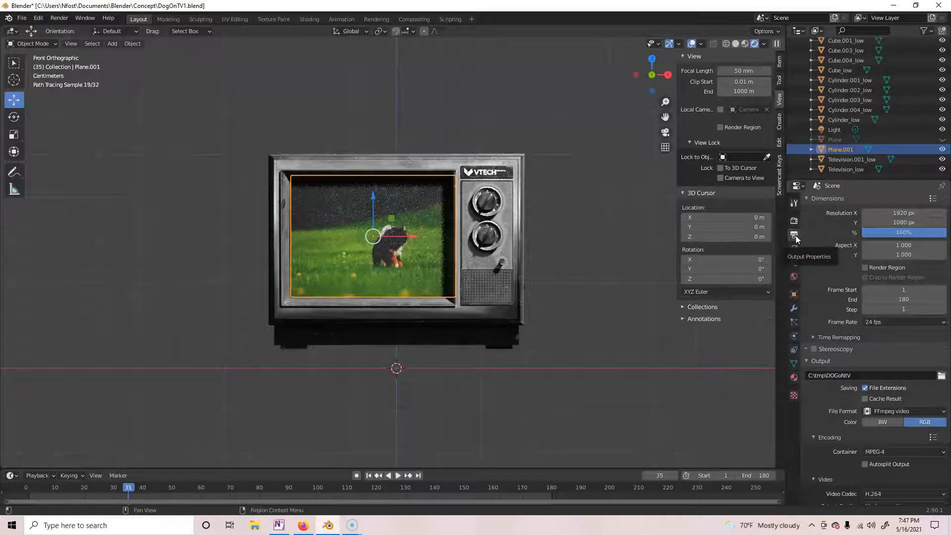
pyautogui.click(875, 322)
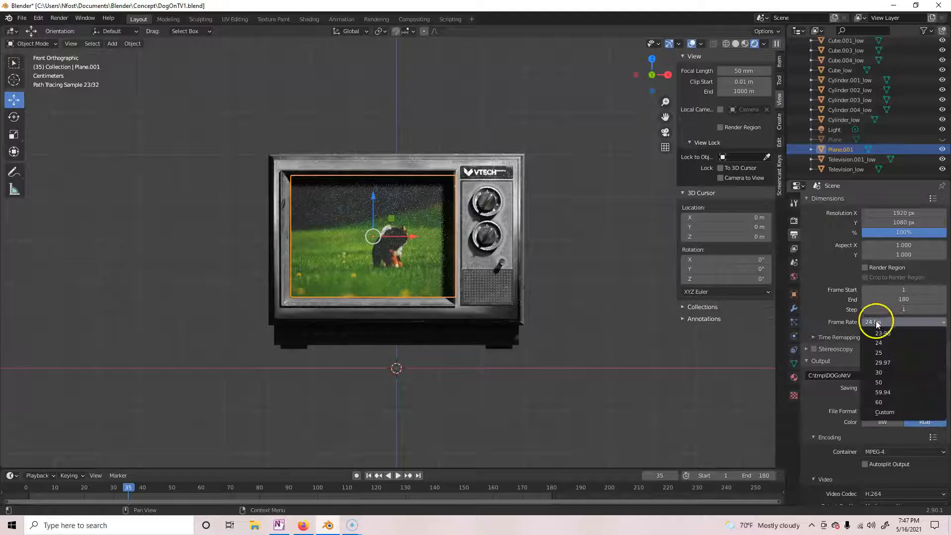
pyautogui.click(879, 373)
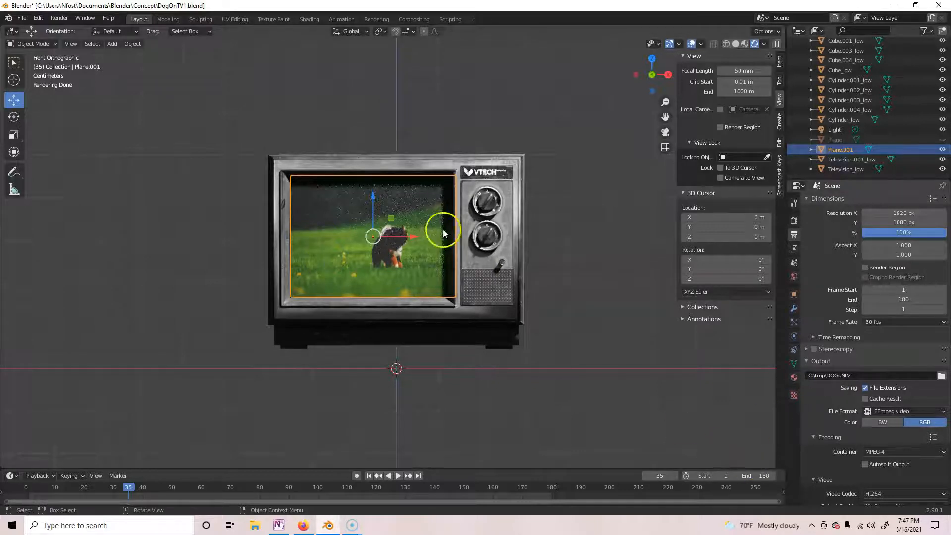
# In the Shading workspace, set the Dog - 73103.mp4 texture node to 180 frames and enable Cyclic and Auto Refresh.
pyautogui.click(309, 20)
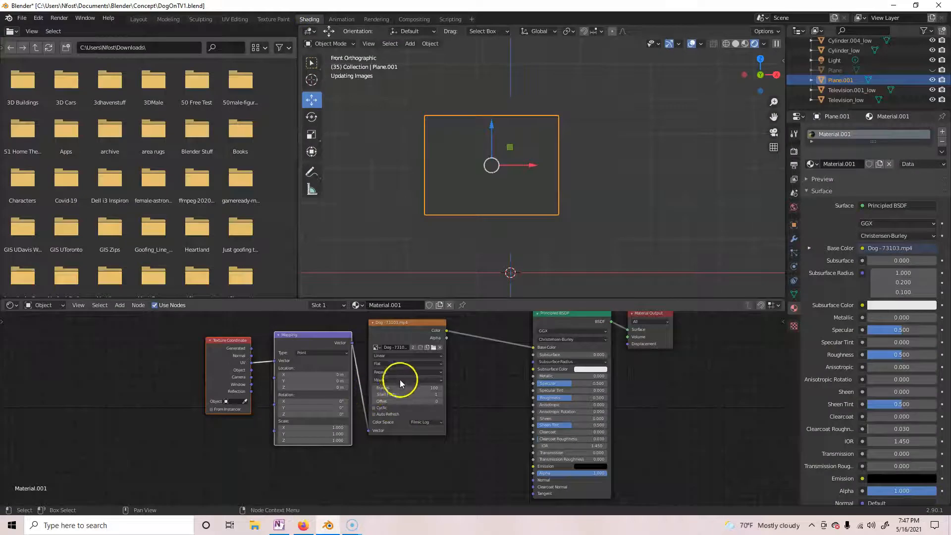
pyautogui.click(425, 388)
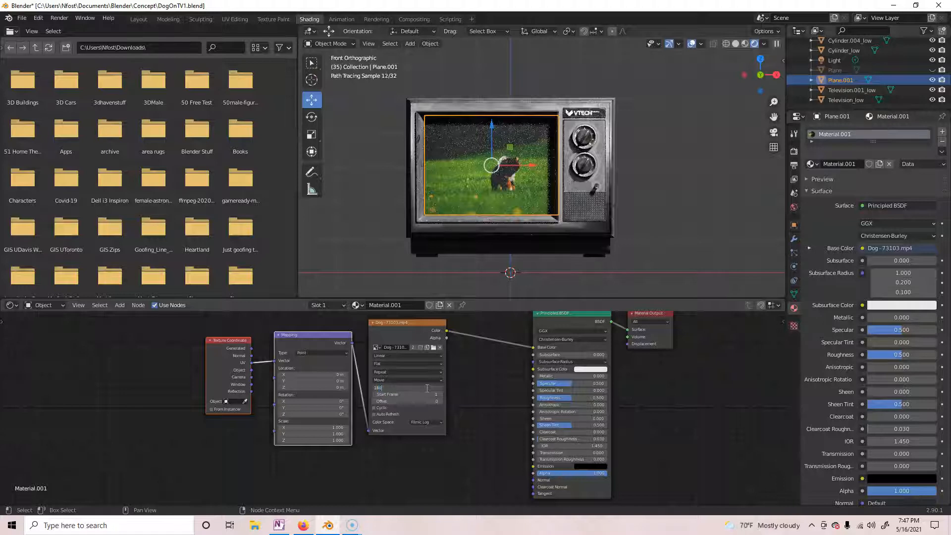
pyautogui.click(373, 408)
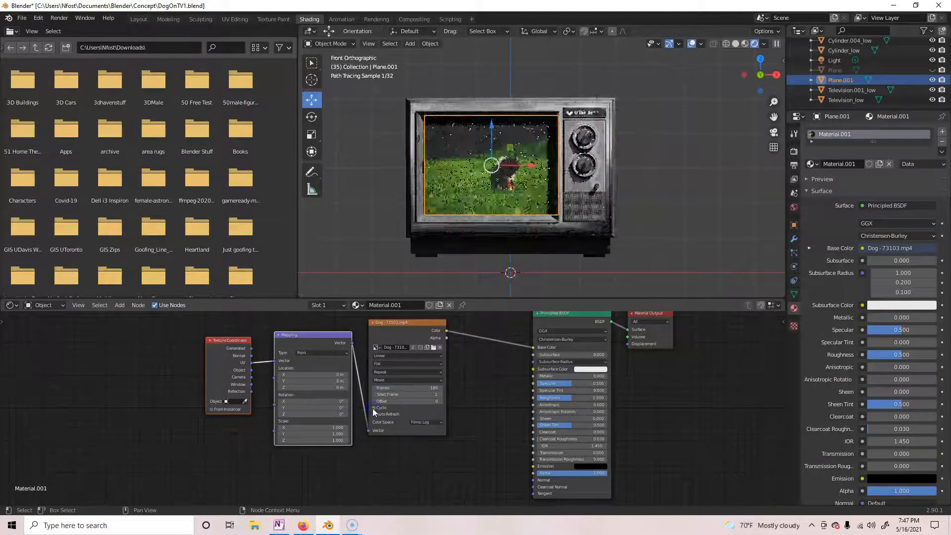
pyautogui.click(373, 408)
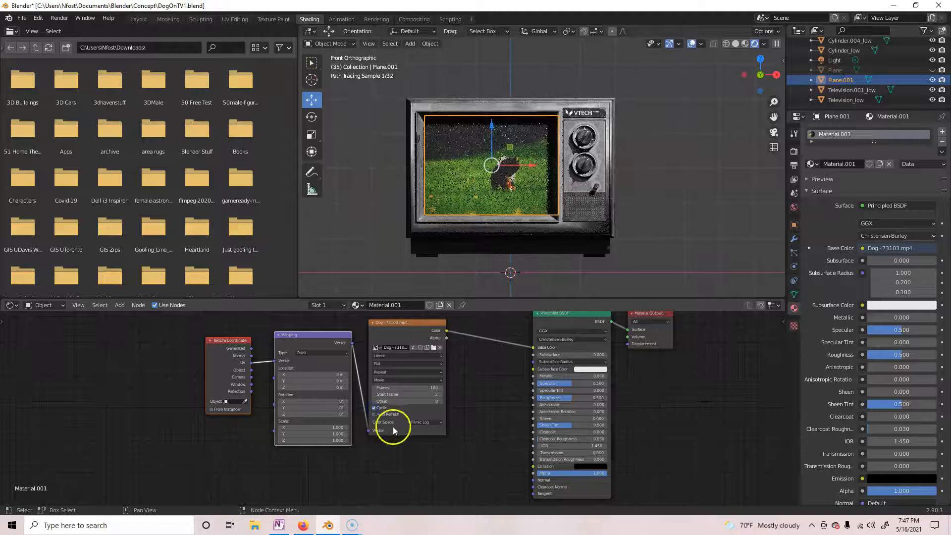
pyautogui.click(375, 415)
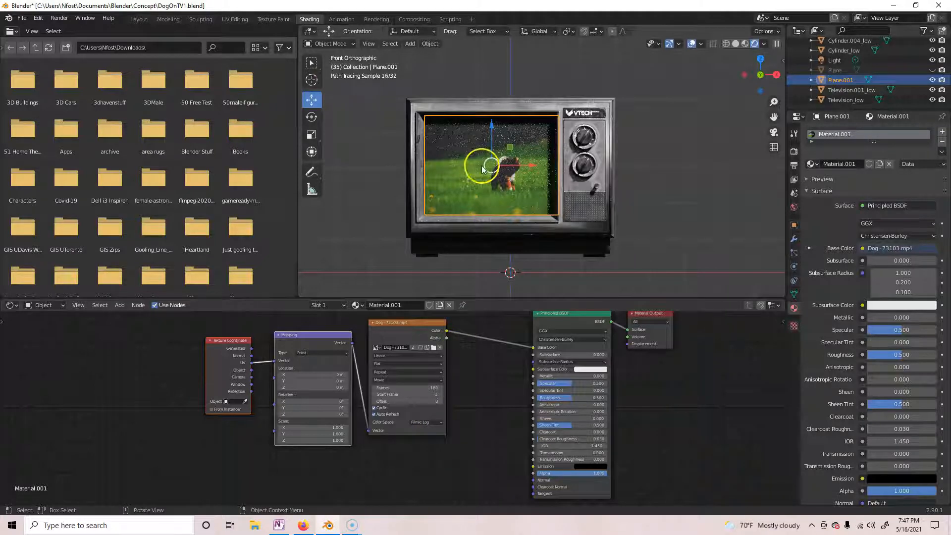
# Move the Texture Coordinate, Mapping and Dog - 73103.mp4 nodes together away from the Principled BSDF to make room between them.
pyautogui.click(233, 341)
pyautogui.click(326, 343)
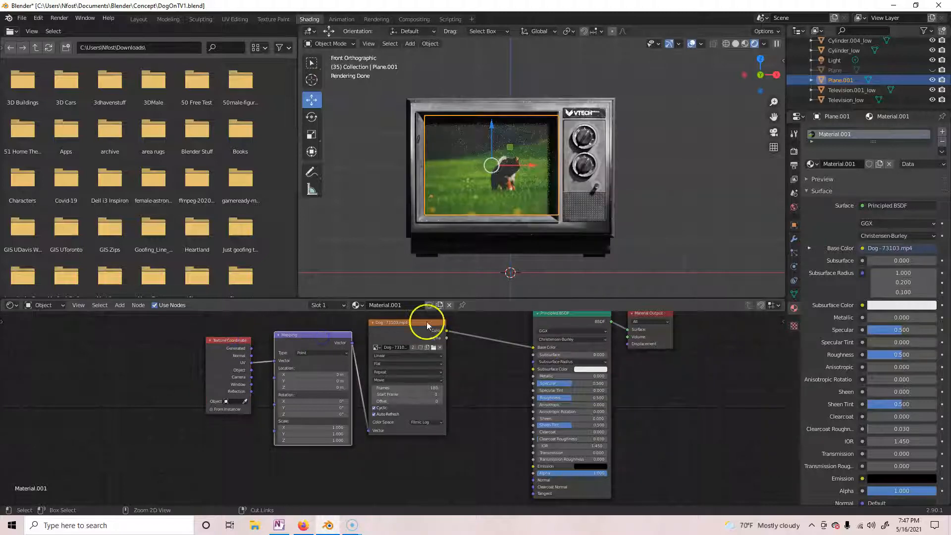
pyautogui.keyDown('shift'); pyautogui.click(411, 324); pyautogui.keyUp('shift')
pyautogui.keyDown('shift'); pyautogui.click(232, 340); pyautogui.keyUp('shift')
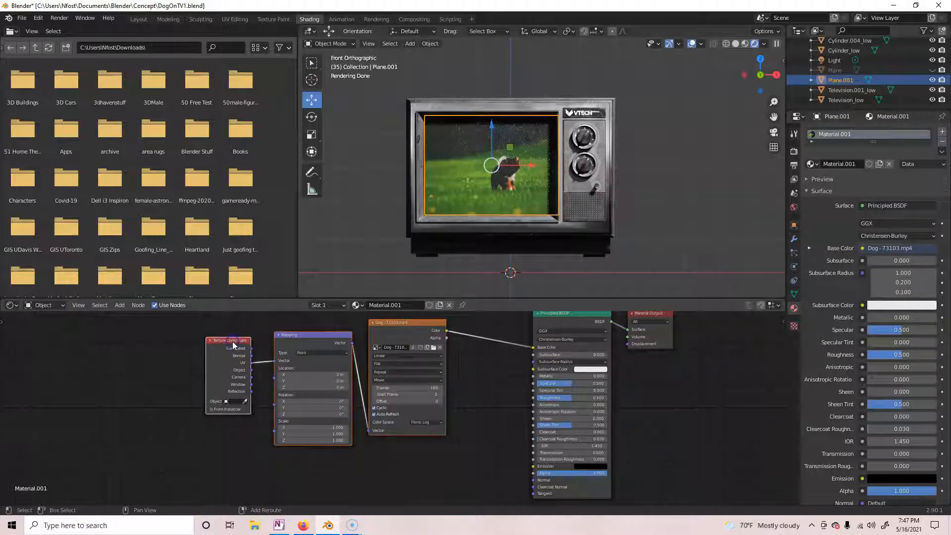
pyautogui.moveTo(233, 340); pyautogui.dragTo(132, 351)
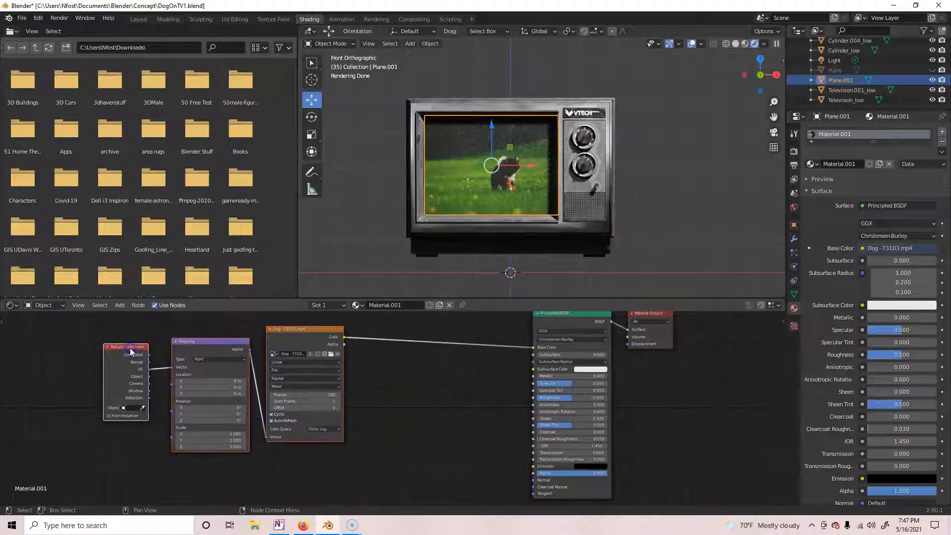
# Insert a Hue Saturation Value node between the dog video texture and the Principled BSDF, and set its Saturation to 0.
pyautogui.hotkey('shift', 'a')
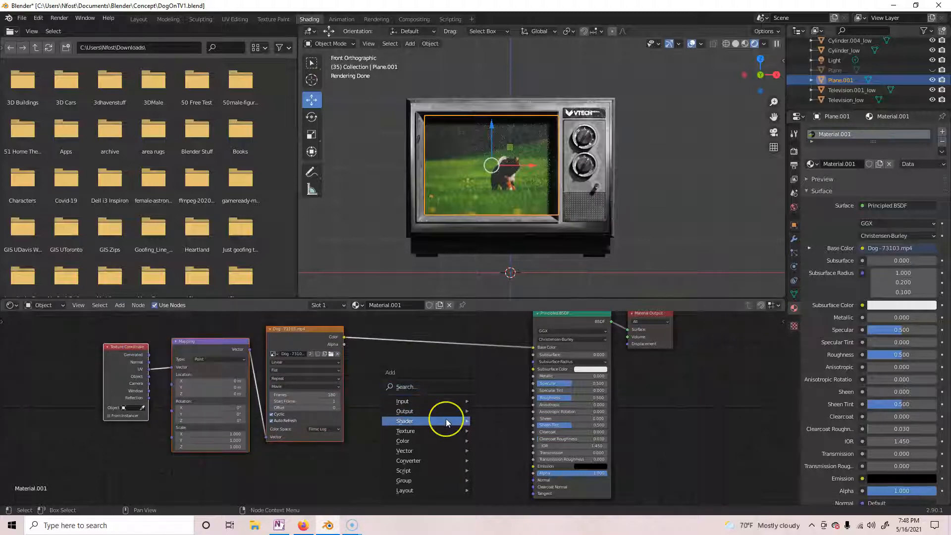
pyautogui.moveTo(446, 419)
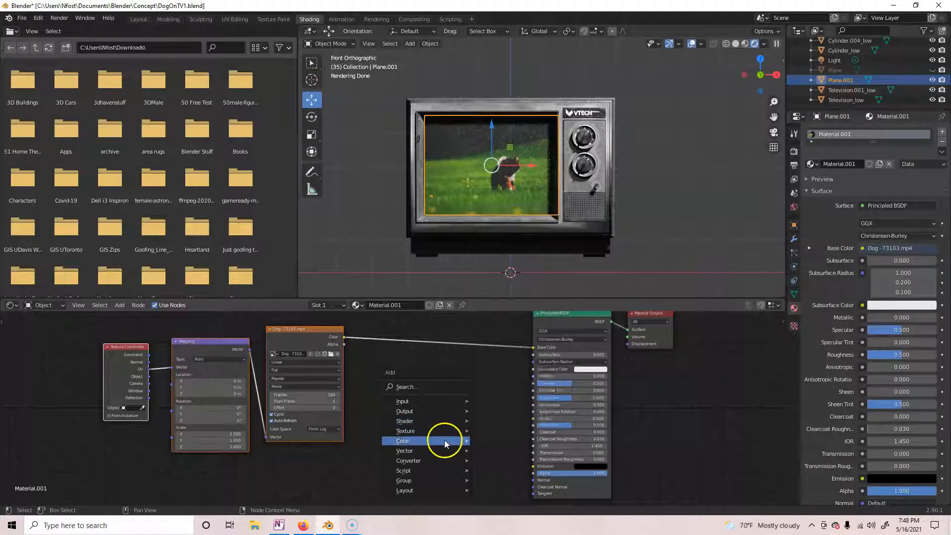
pyautogui.moveTo(444, 440)
pyautogui.click(510, 398)
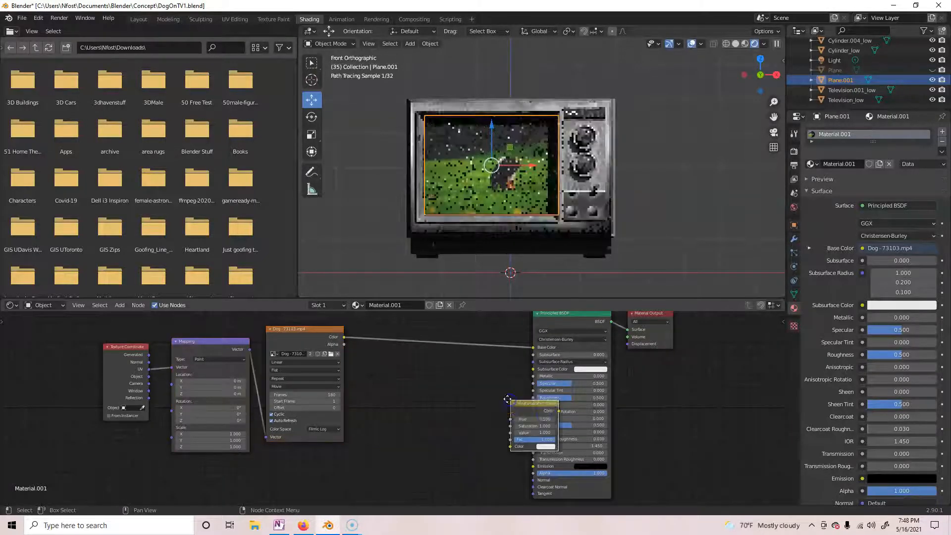
pyautogui.click(433, 501)
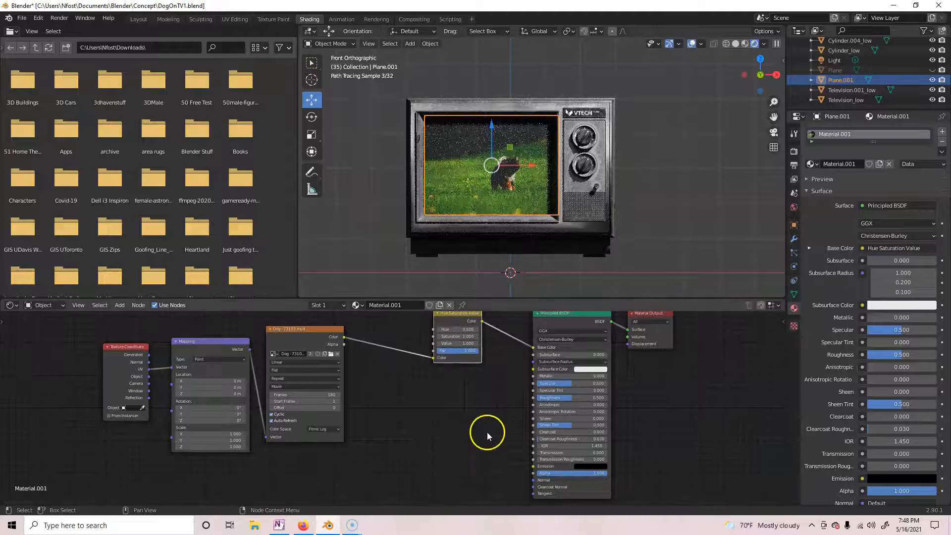
pyautogui.click(470, 335)
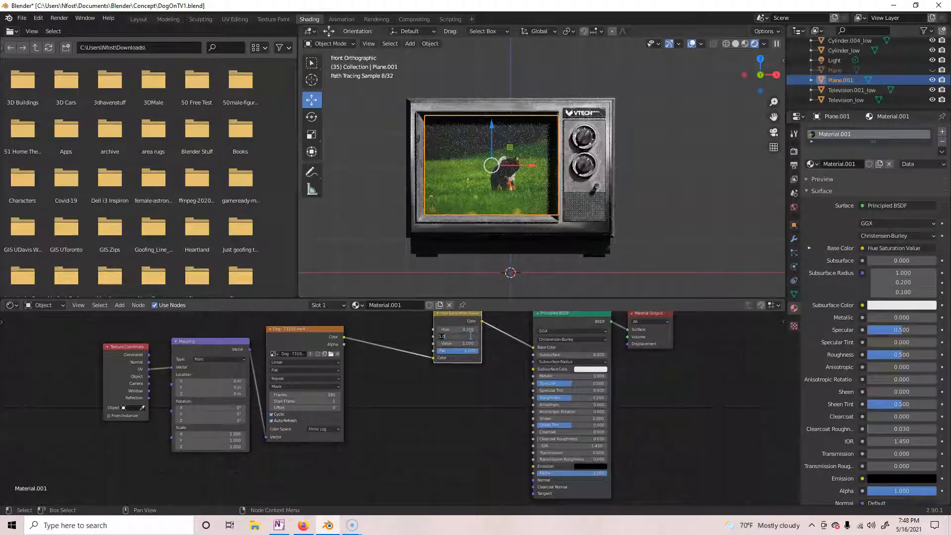
pyautogui.write('0')
pyautogui.press('Return')
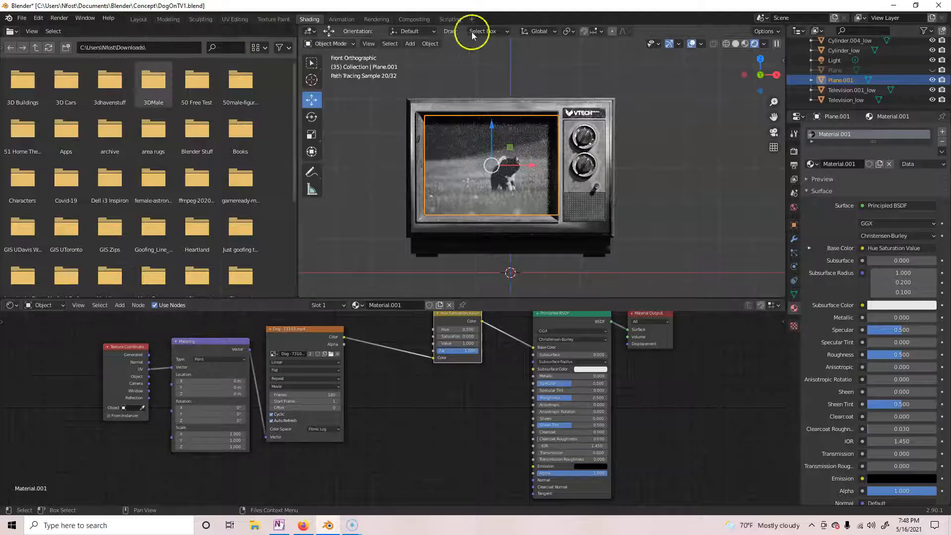
# Select the television's glass, Television.001_low, and disconnect the Normal Map from the Glass BSDF in its material.
pyautogui.click(139, 19)
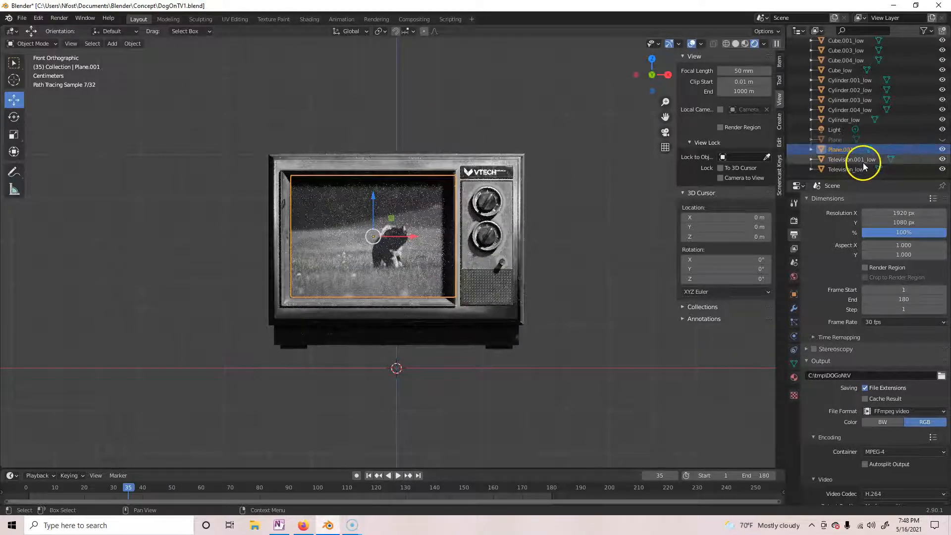
pyautogui.click(430, 261)
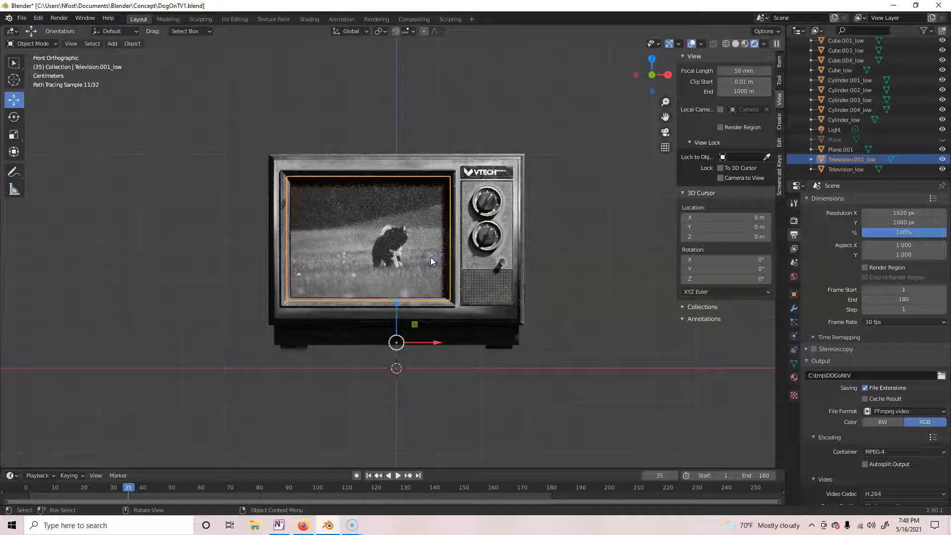
pyautogui.click(309, 18)
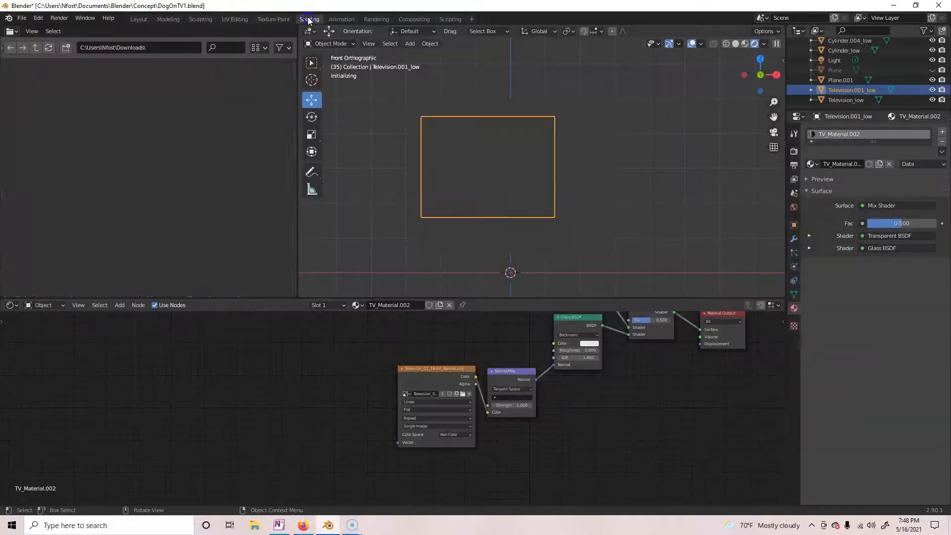
pyautogui.moveTo(616, 419); pyautogui.dragTo(514, 519, button='middle')
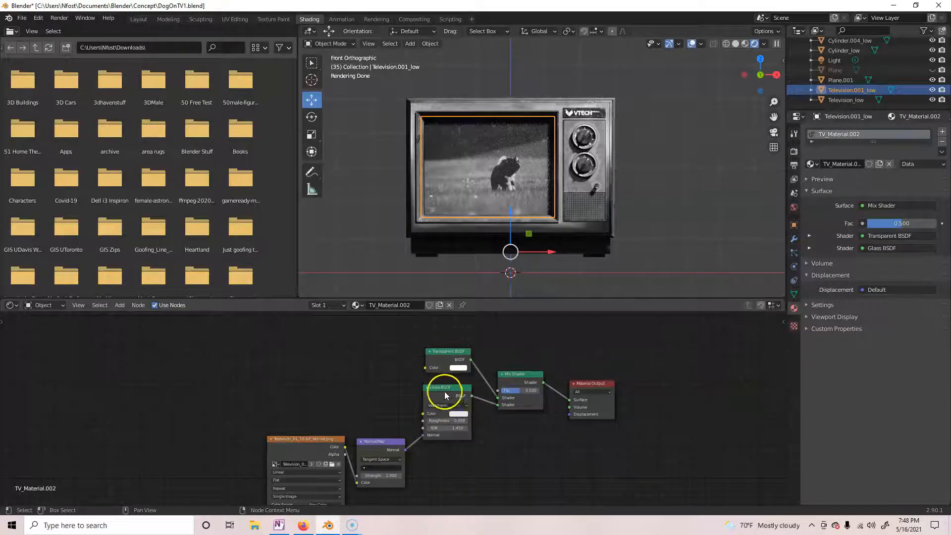
pyautogui.moveTo(422, 435)
pyautogui.mouseDown()
pyautogui.moveTo(375, 434)
pyautogui.moveTo(308, 400)
pyautogui.mouseUp()
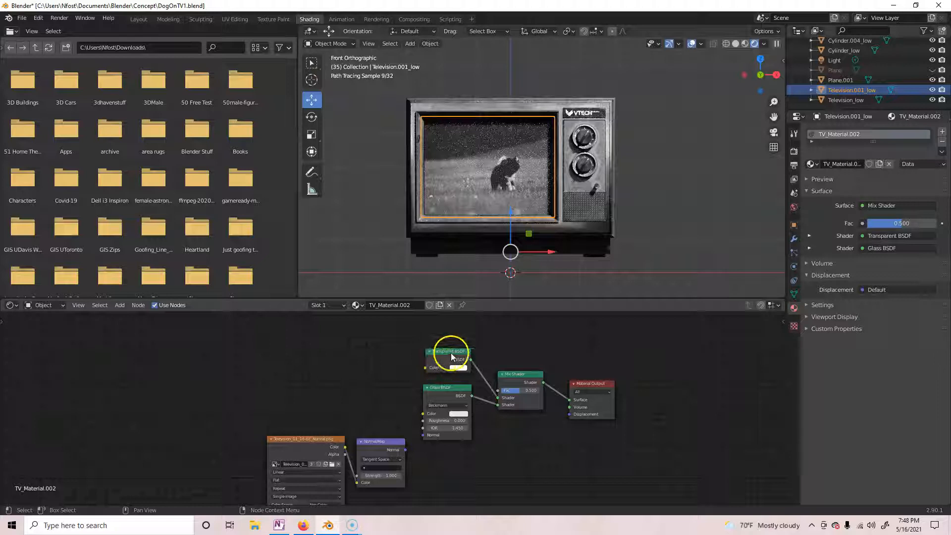
# Brighten the Glass BSDF color to pure white.
pyautogui.click(444, 390)
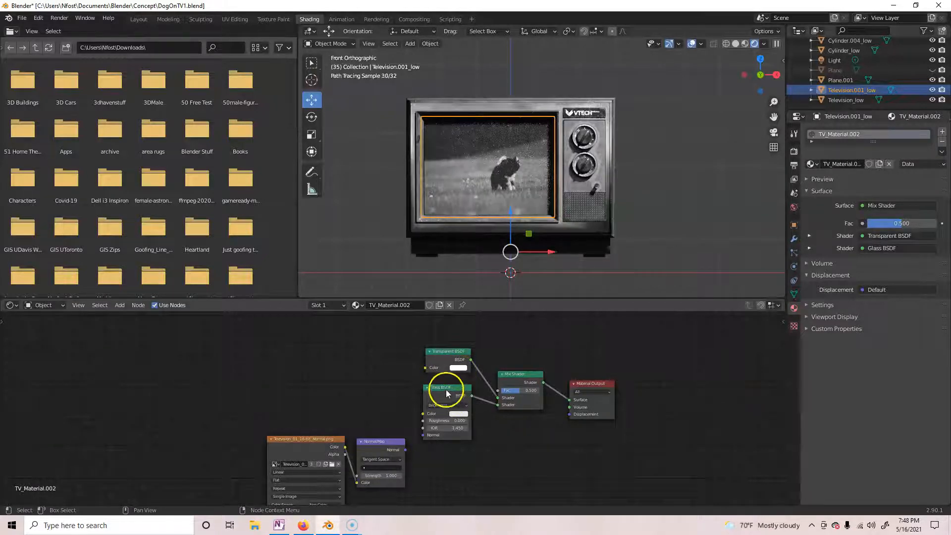
pyautogui.click(465, 415)
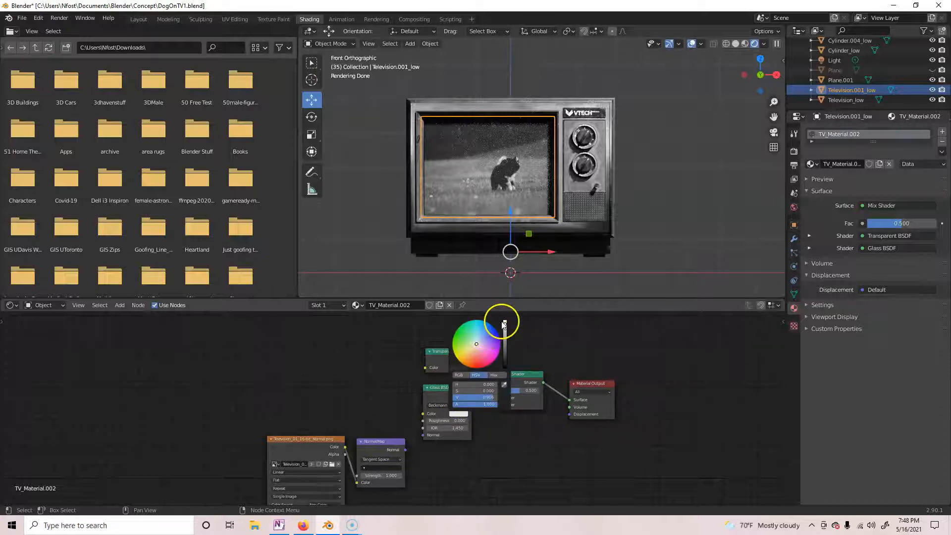
pyautogui.moveTo(503, 324); pyautogui.dragTo(504, 321)
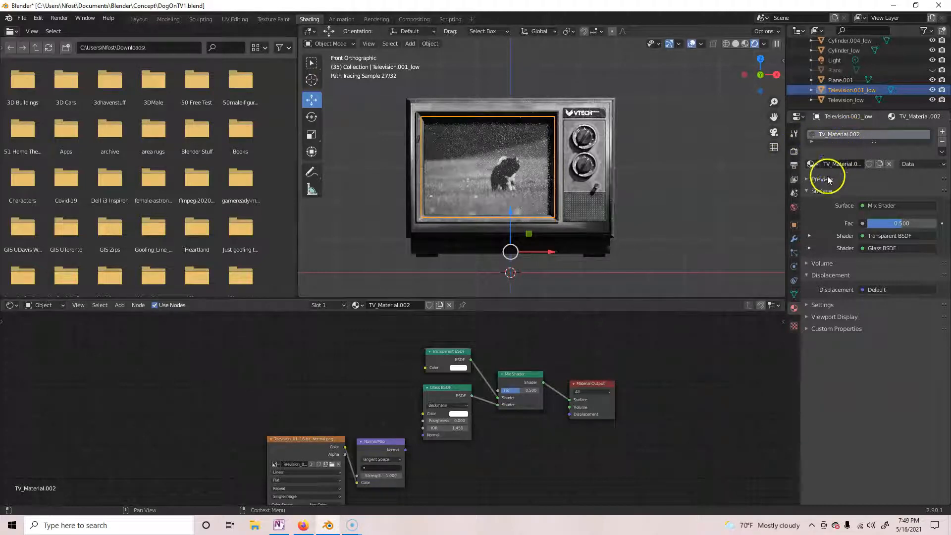
# Review the scene's output properties, covering resolution, frame range, output path, available file formats and the video encoding settings.
pyautogui.click(794, 179)
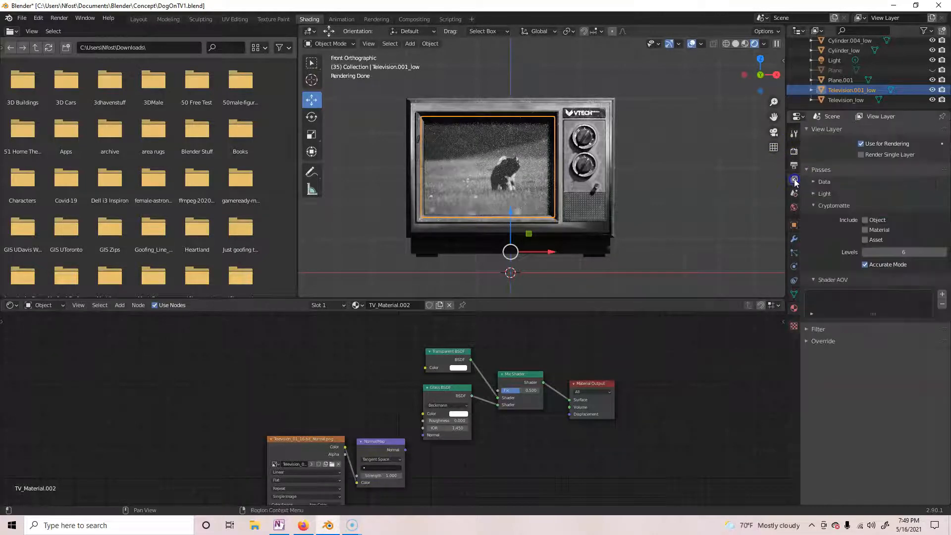
pyautogui.click(793, 165)
pyautogui.click(829, 214)
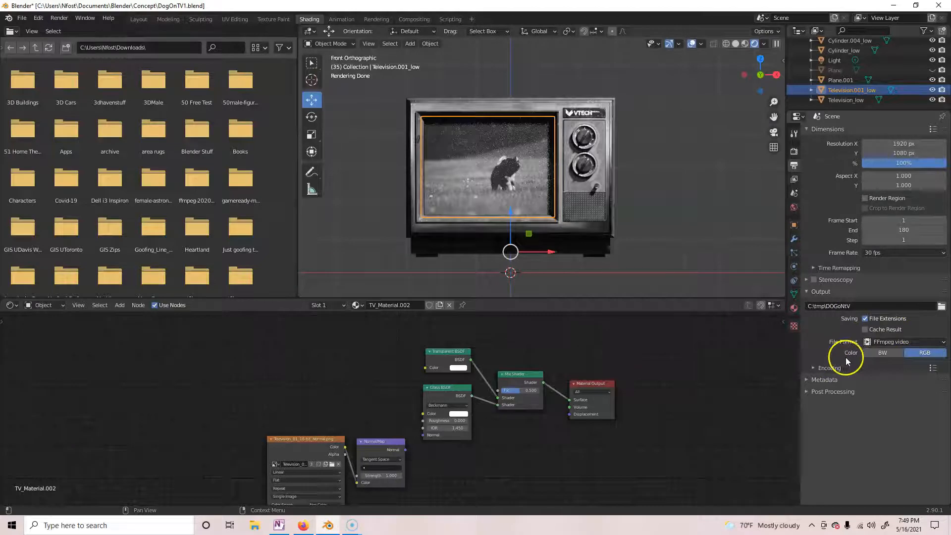
pyautogui.click(932, 342)
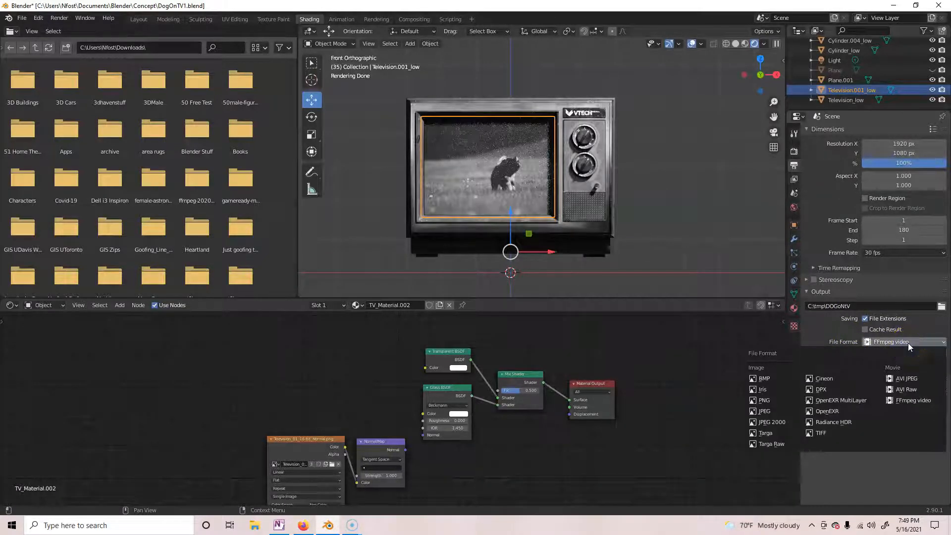
pyautogui.press('Escape')
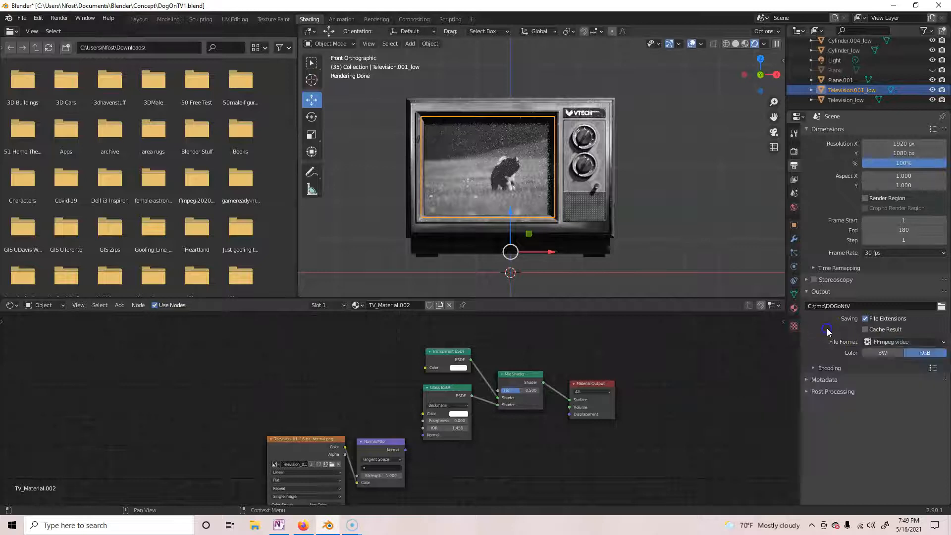
pyautogui.click(820, 367)
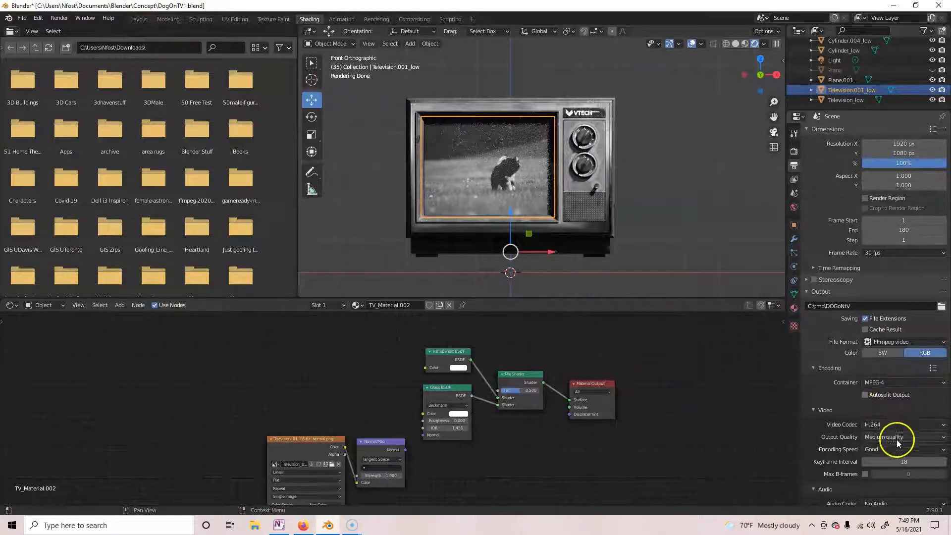
pyautogui.scroll(-2, 820, 340)
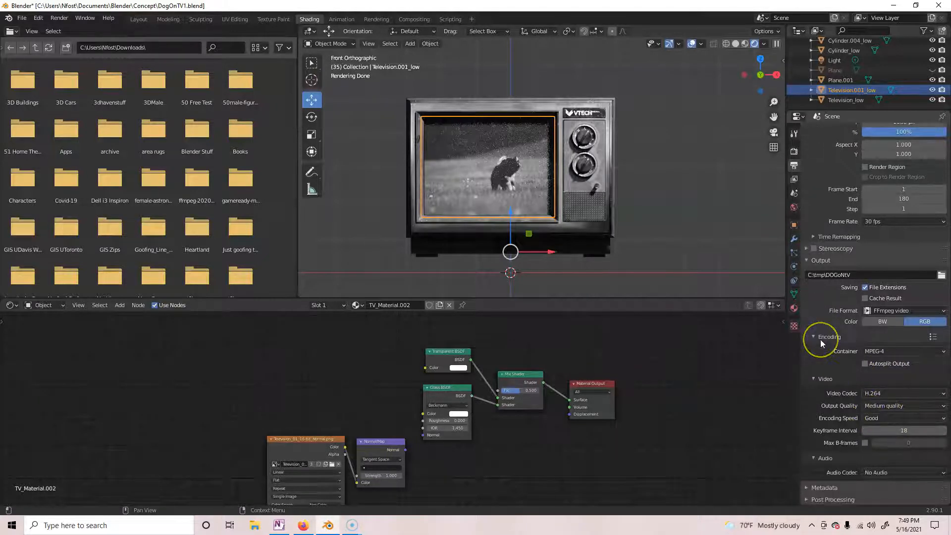
pyautogui.scroll(2, 820, 340)
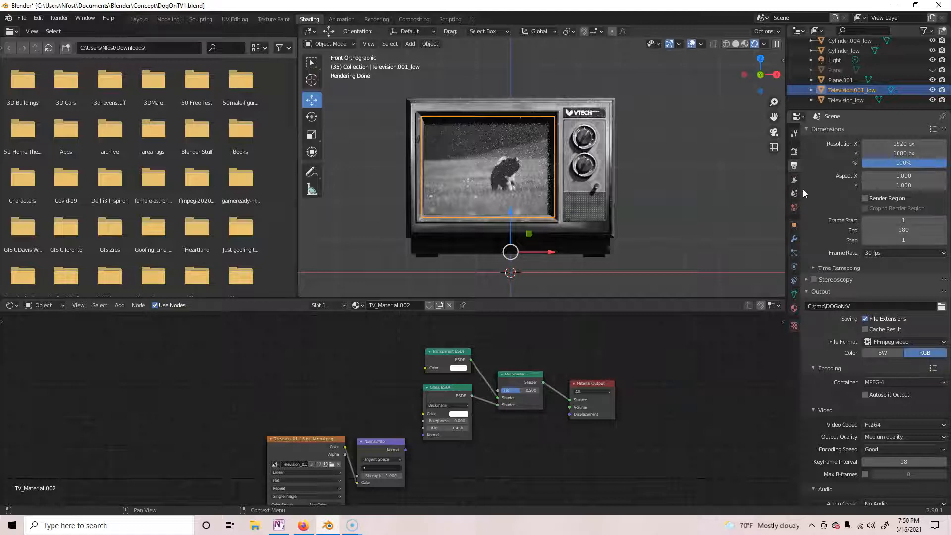
# Review the scene's render properties, covering the render engine, device, sampling and the tile sizes in the performance settings.
pyautogui.click(793, 150)
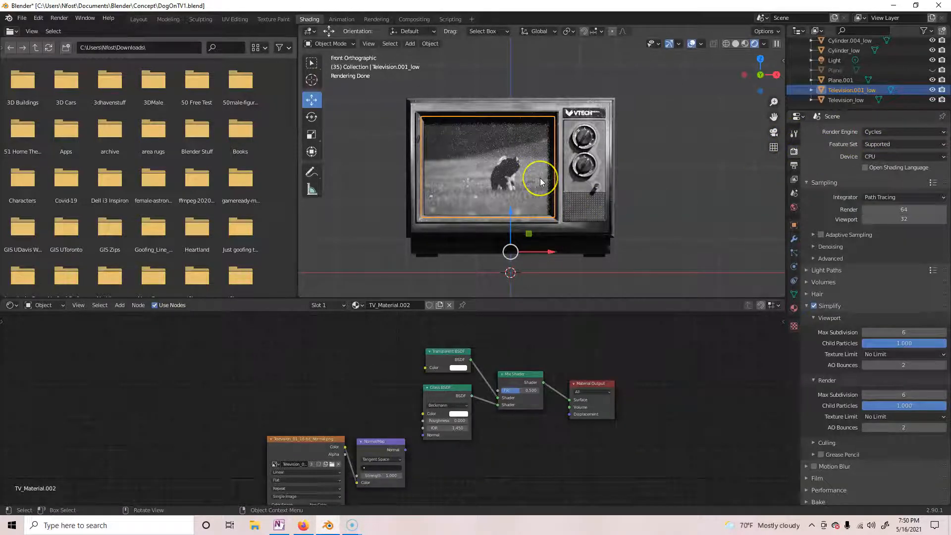
pyautogui.click(538, 159)
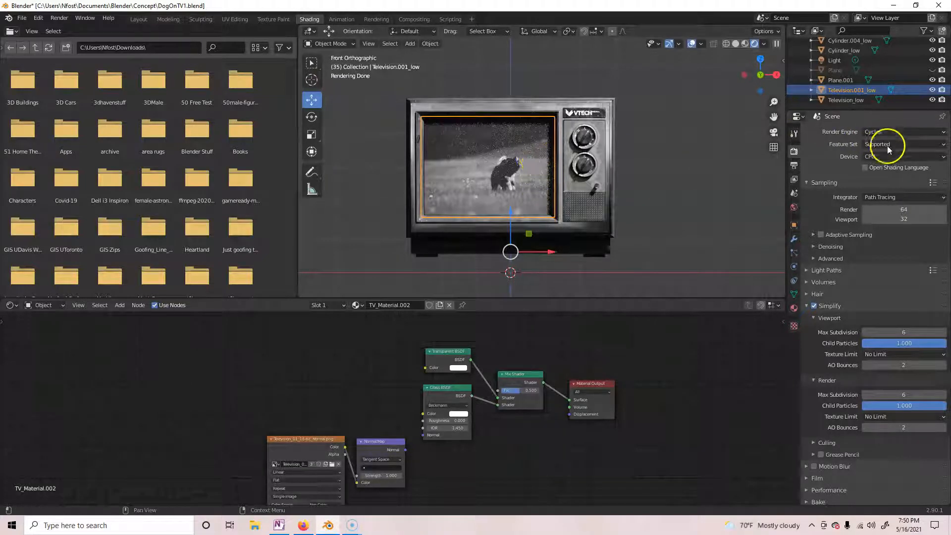
pyautogui.moveTo(893, 209); pyautogui.dragTo(901, 209)
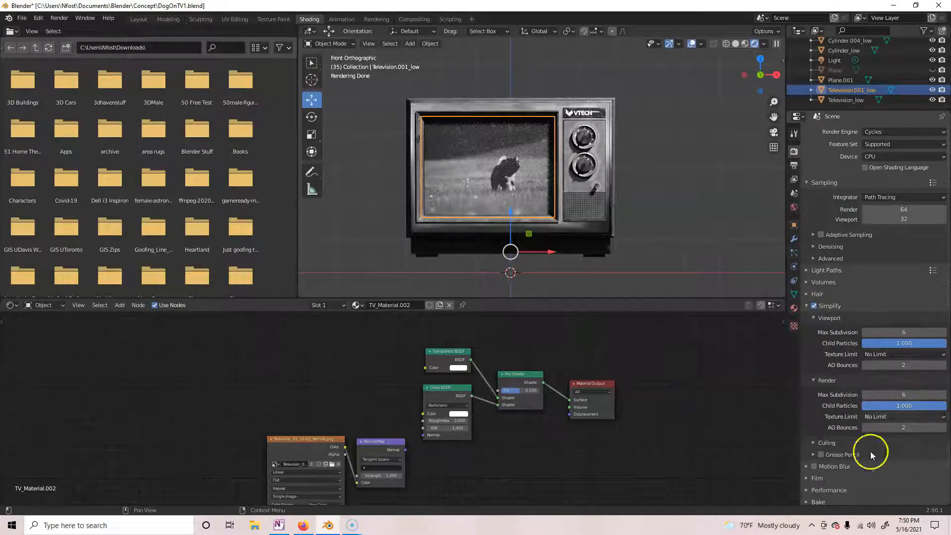
pyautogui.click(807, 478)
pyautogui.click(804, 475)
pyautogui.scroll(-2, 814, 468)
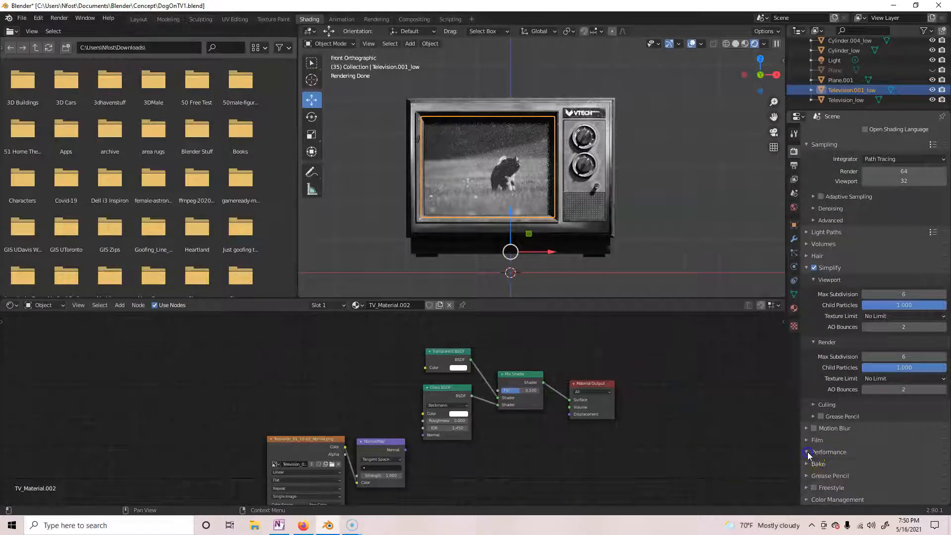
pyautogui.click(807, 452)
pyautogui.scroll(-5, 866, 451)
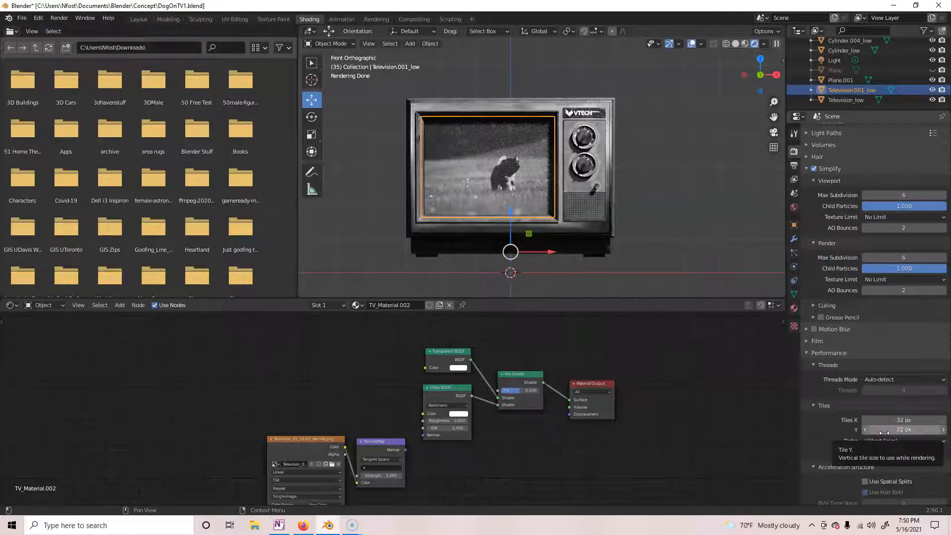
pyautogui.click(881, 436)
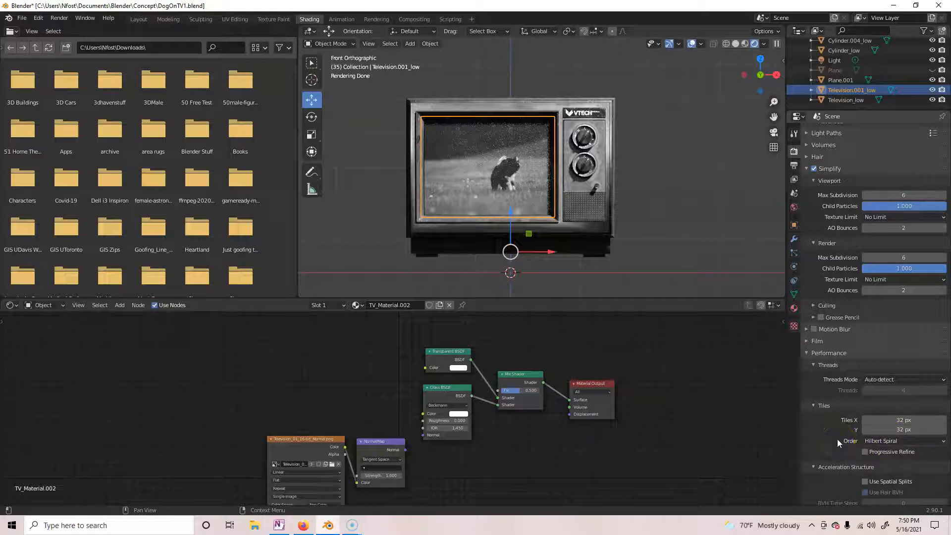
pyautogui.scroll(6, 837, 439)
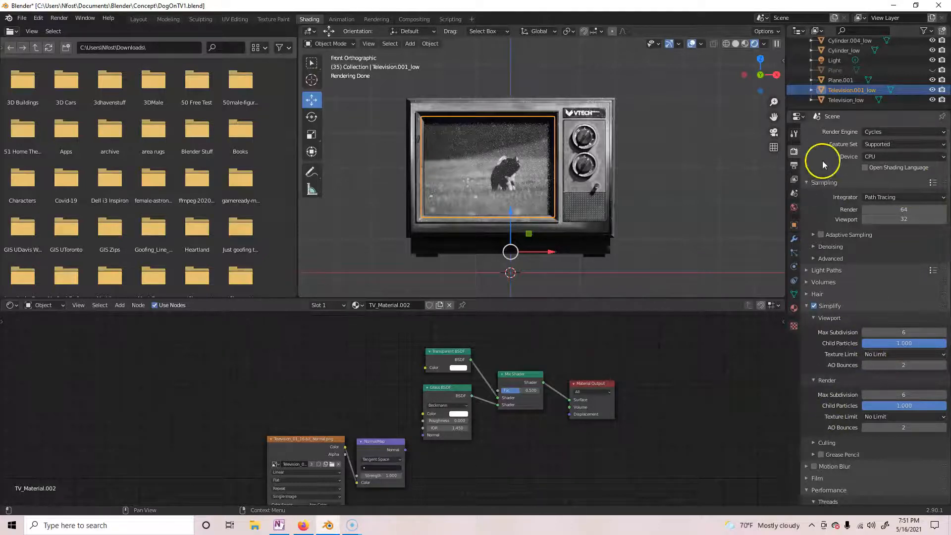
# Switch to the Layout workspace and view the television through the scene camera.
pyautogui.click(139, 19)
pyautogui.click(59, 19)
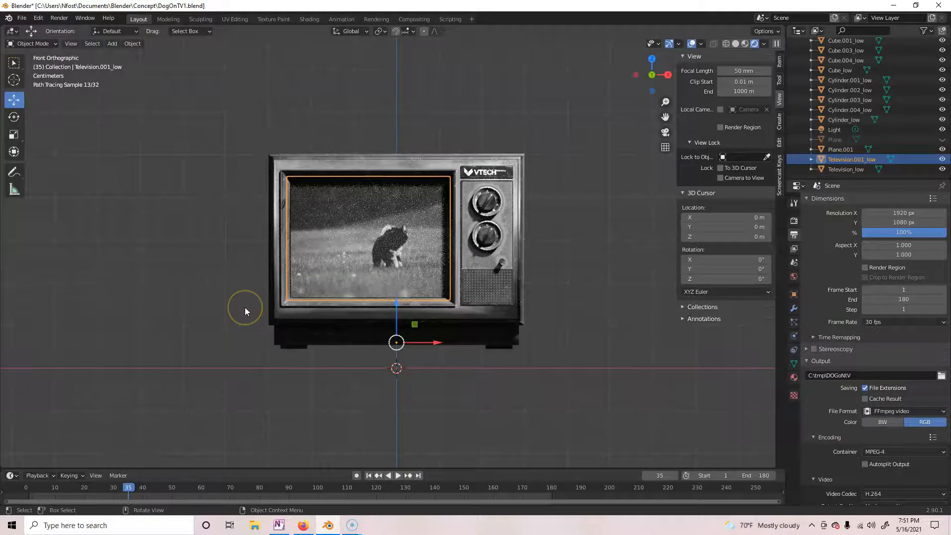
pyautogui.press('KP_0')
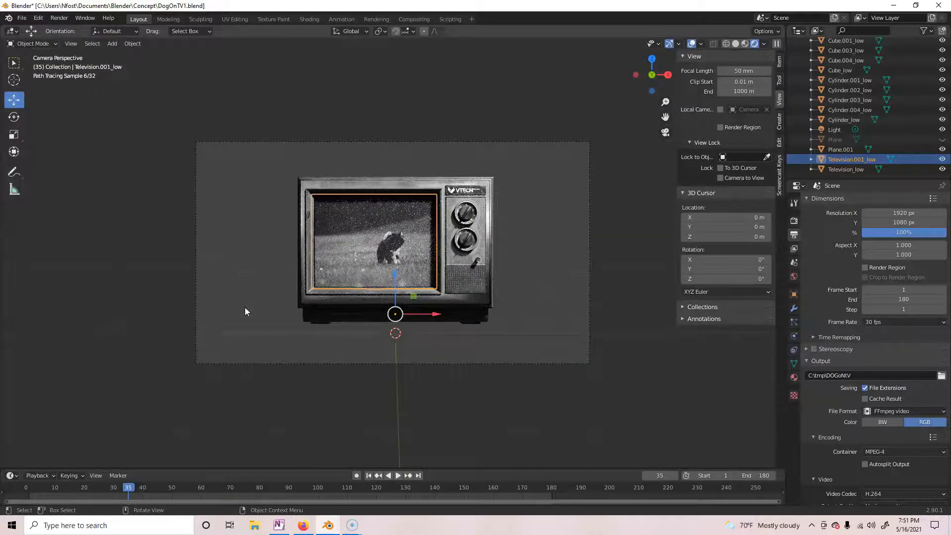